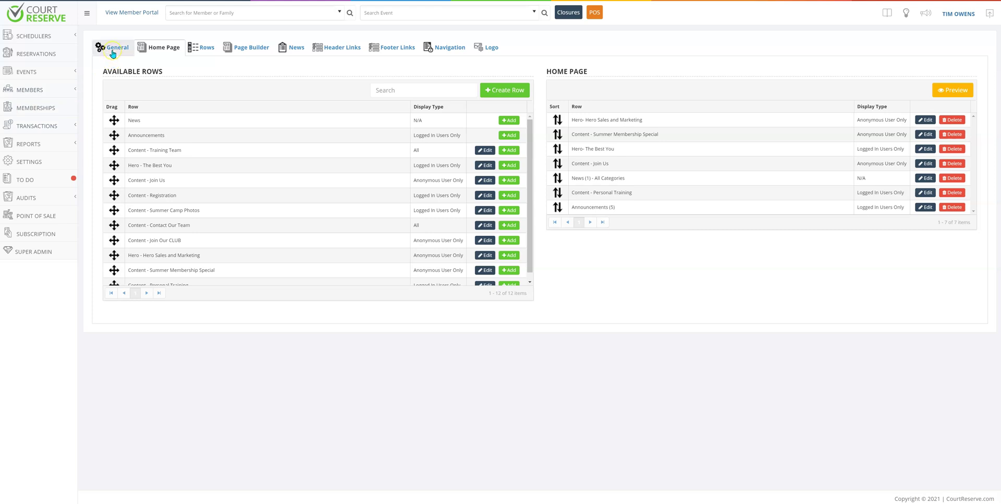
Preview the home page and scroll past News and the Personal Training banner to Announcements.
{"action": "left_click", "coordinate": [164, 57]}
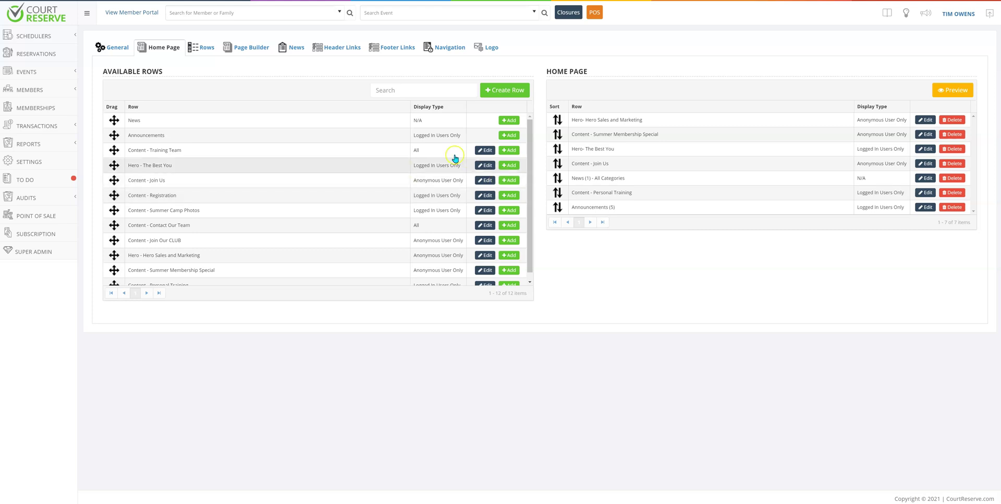
{"action": "left_click", "coordinate": [343, 151]}
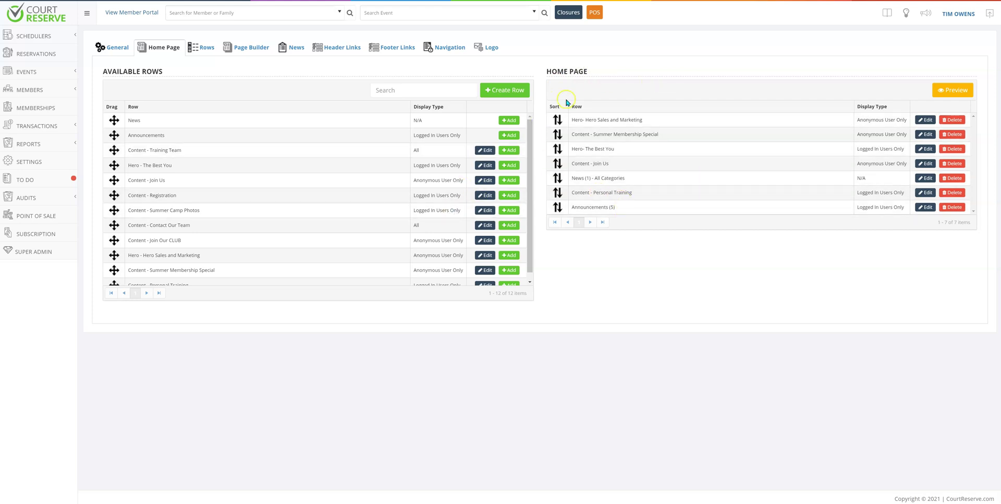
{"action": "left_click", "coordinate": [947, 91]}
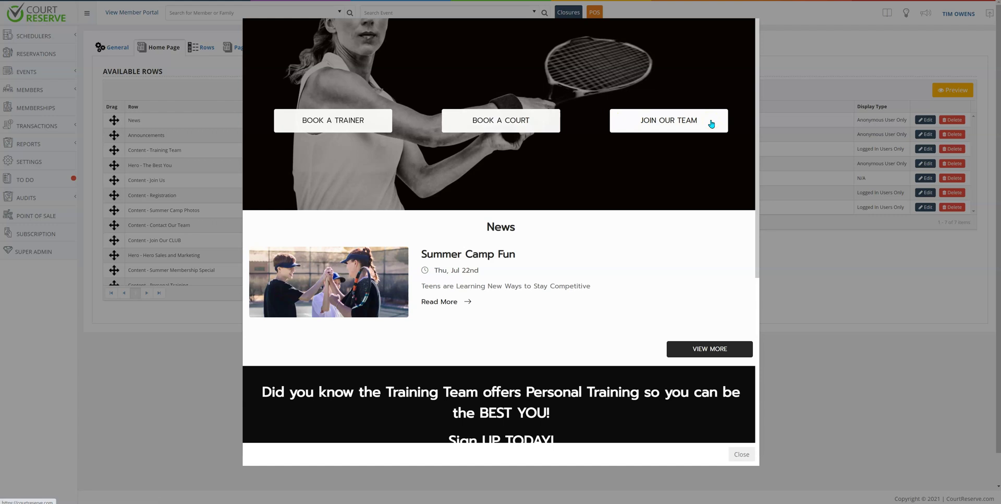
{"action": "scroll", "coordinate": [706, 195], "scroll_direction": "down", "scroll_amount": 2}
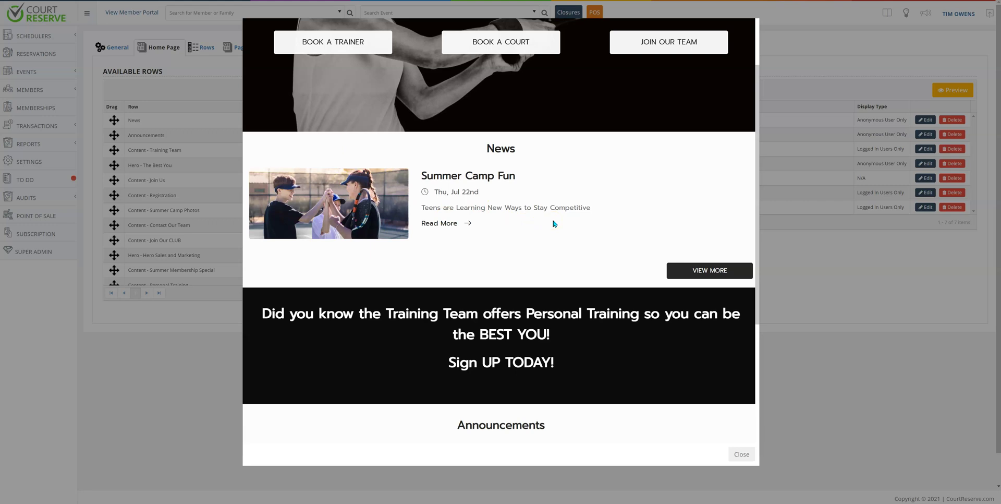
{"action": "scroll", "coordinate": [570, 207], "scroll_direction": "down", "scroll_amount": 4}
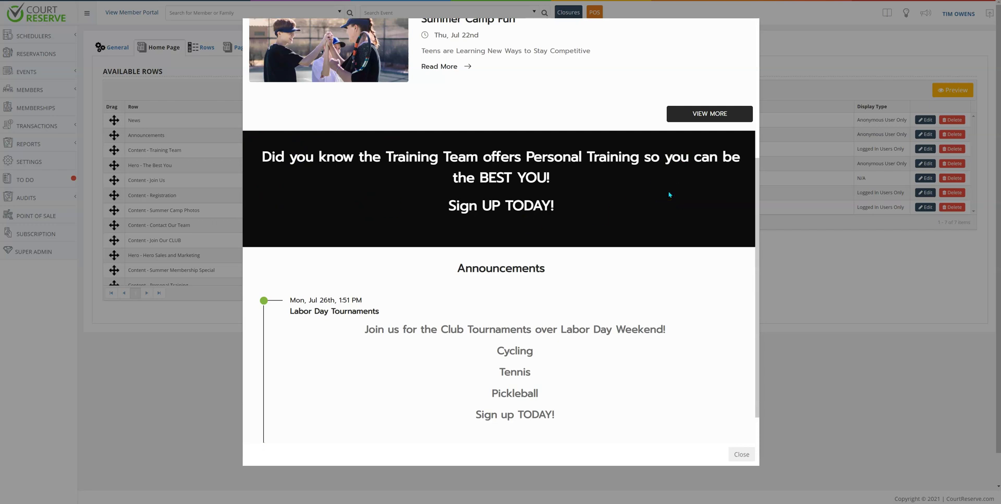
{"action": "scroll", "coordinate": [651, 186], "scroll_direction": "down", "scroll_amount": 1}
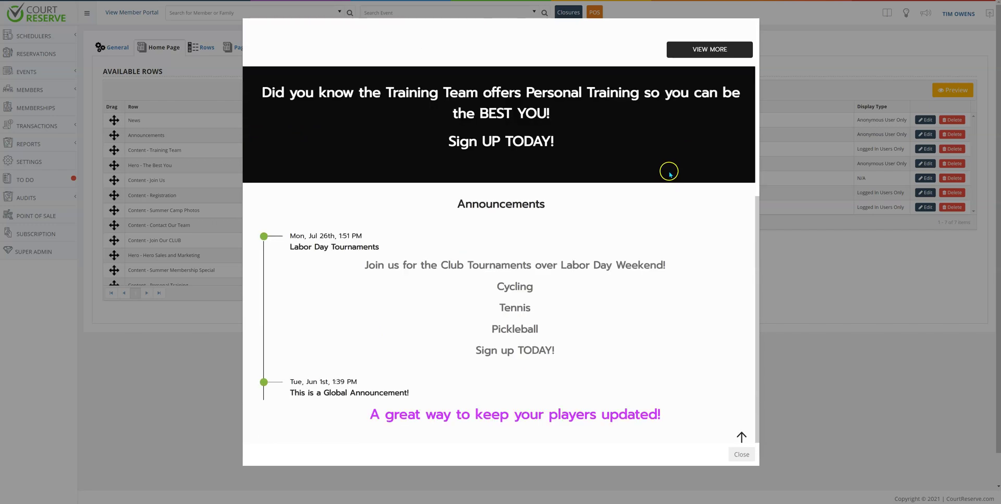
{"action": "scroll", "coordinate": [312, 240], "scroll_direction": "down", "scroll_amount": 1}
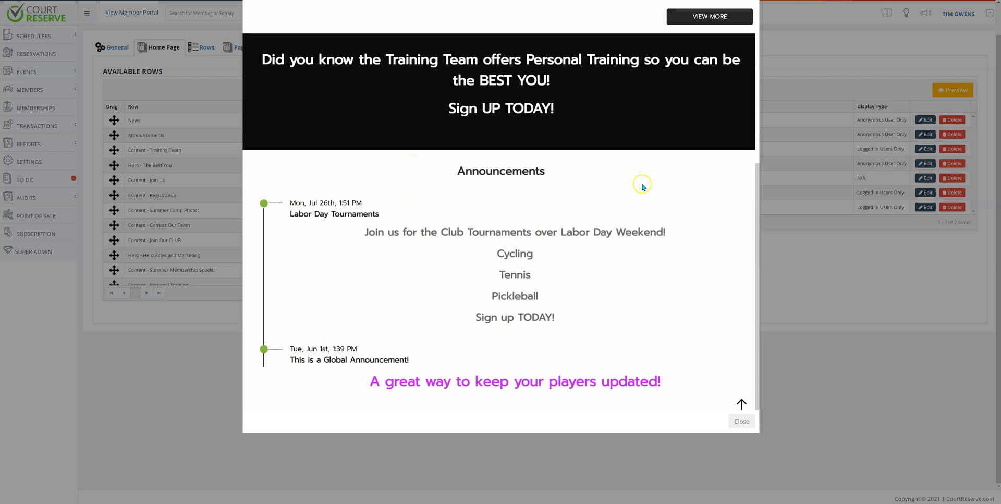
Close the preview and scroll through the live portal's News and Announcements sections.
{"action": "left_click", "coordinate": [749, 420]}
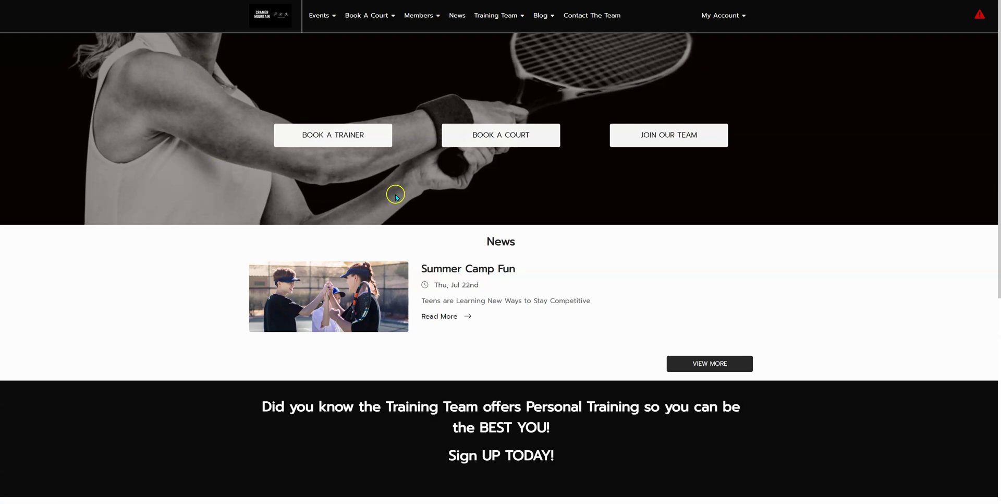
{"action": "scroll", "coordinate": [459, 197], "scroll_direction": "down", "scroll_amount": 2}
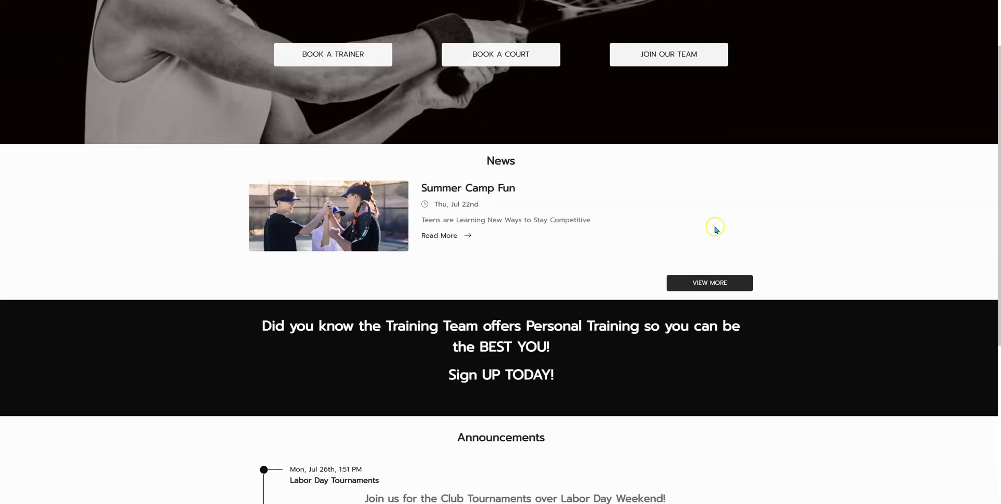
{"action": "scroll", "coordinate": [893, 214], "scroll_direction": "down", "scroll_amount": 3}
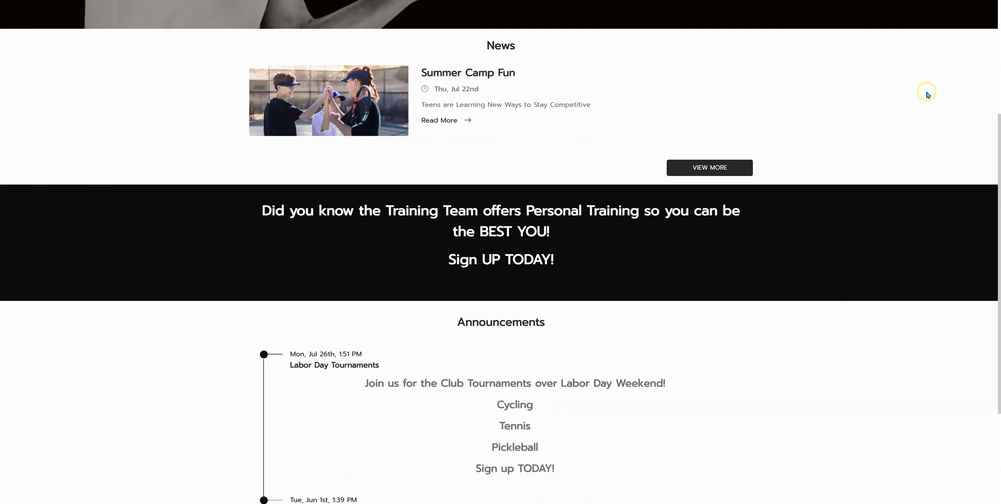
{"action": "scroll", "coordinate": [847, 165], "scroll_direction": "down", "scroll_amount": 3}
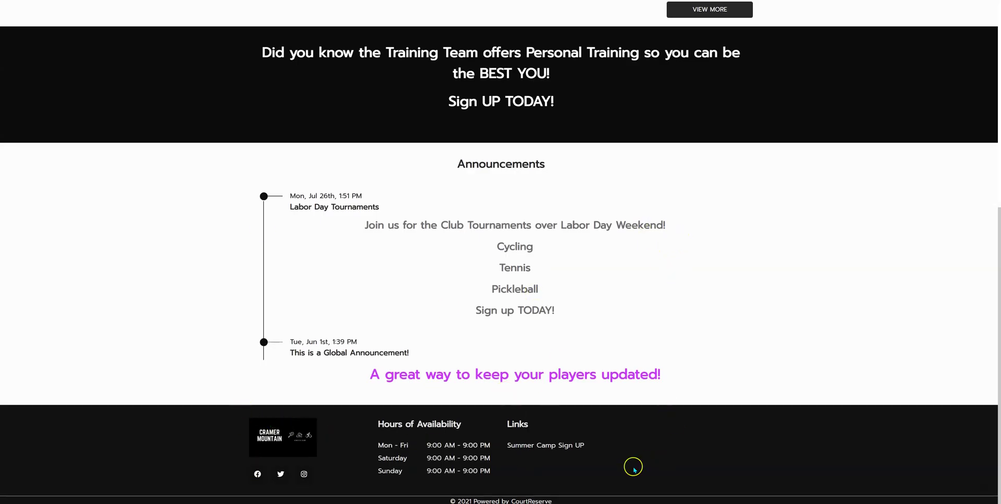
{"action": "scroll", "coordinate": [593, 349], "scroll_direction": "up", "scroll_amount": 7}
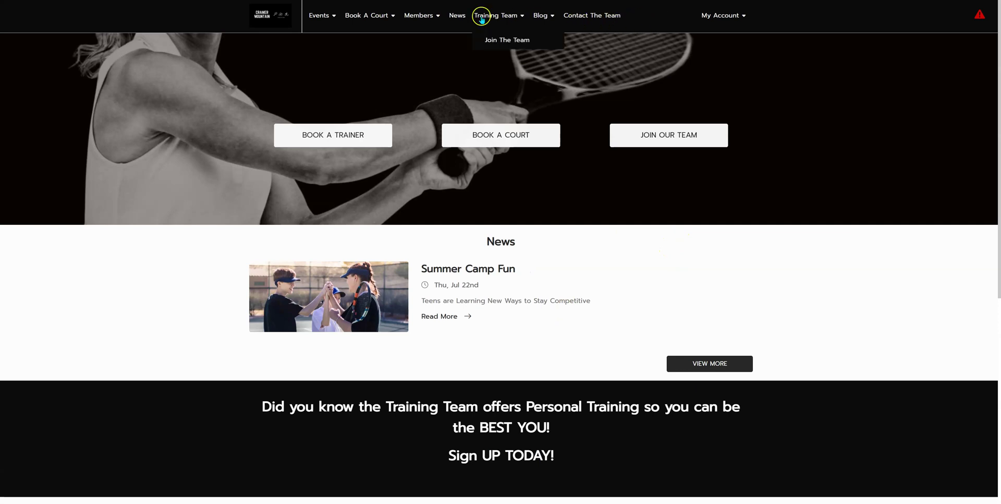
Look over the portal's menus and go to My Account > Website Settings.
{"action": "mouse_move", "coordinate": [542, 17]}
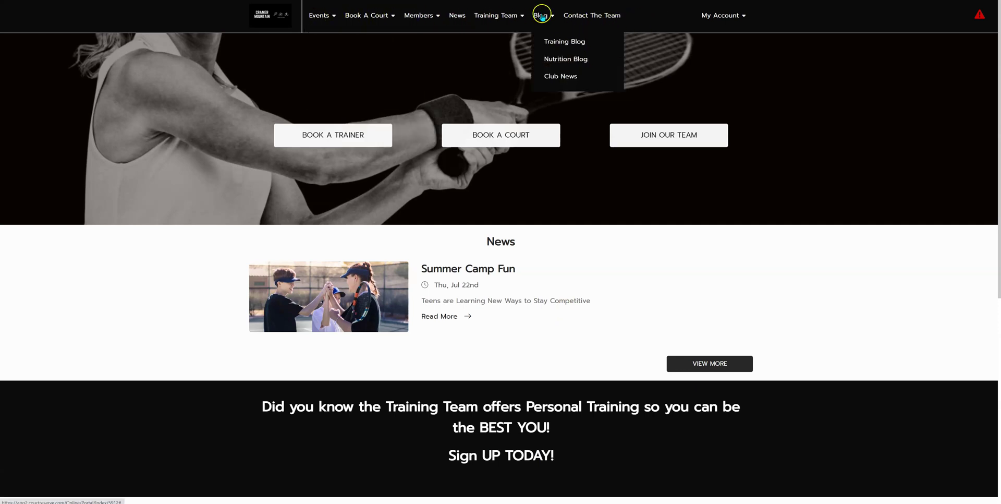
{"action": "mouse_move", "coordinate": [723, 16]}
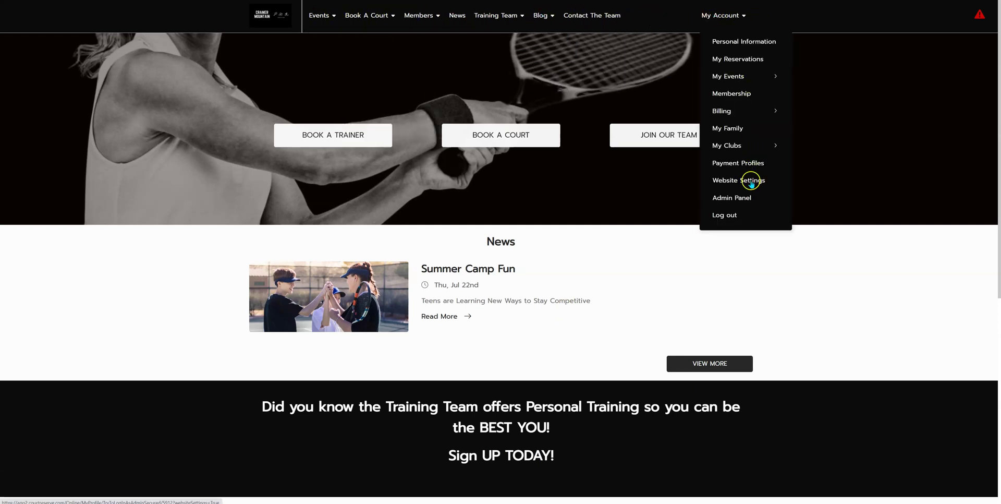
{"action": "left_click", "coordinate": [751, 182]}
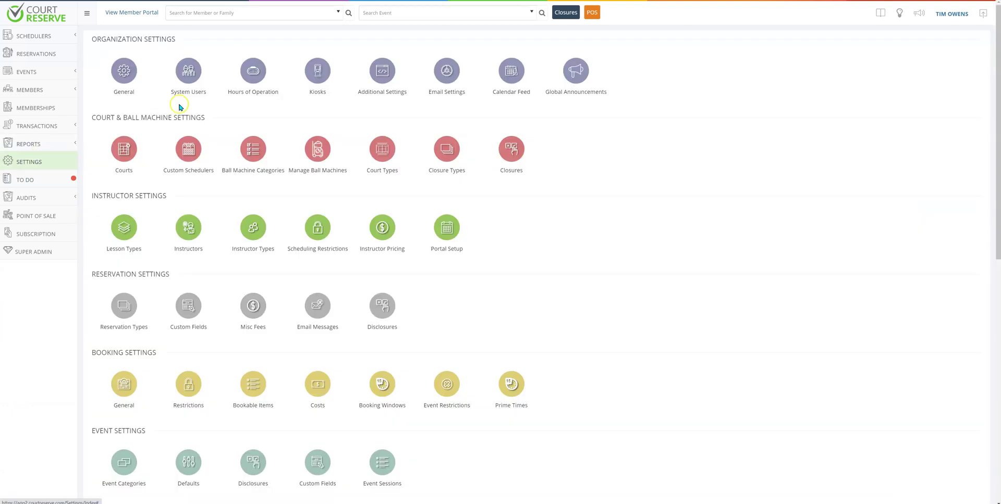
Open the Portal Settings Setup and load the Portal Link in an incognito window.
{"action": "scroll", "coordinate": [138, 133], "scroll_direction": "down", "scroll_amount": 8}
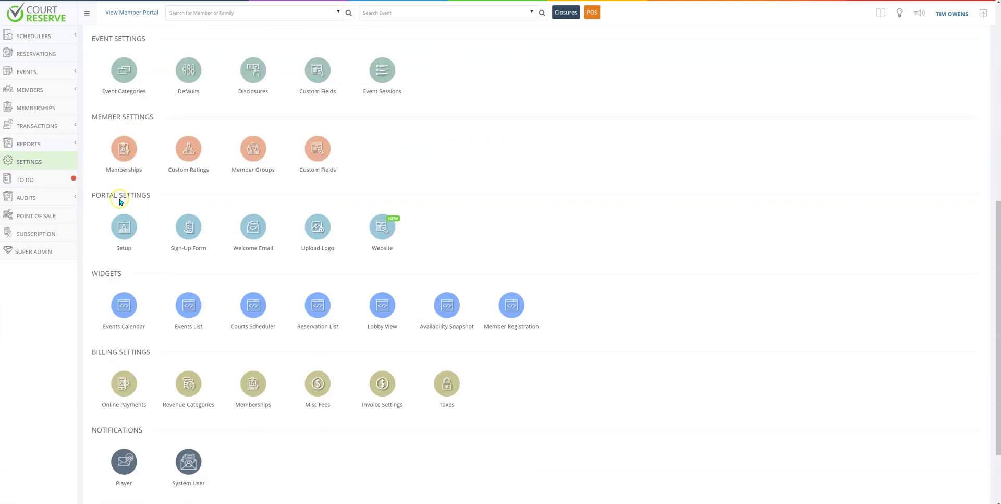
{"action": "left_click", "coordinate": [123, 226]}
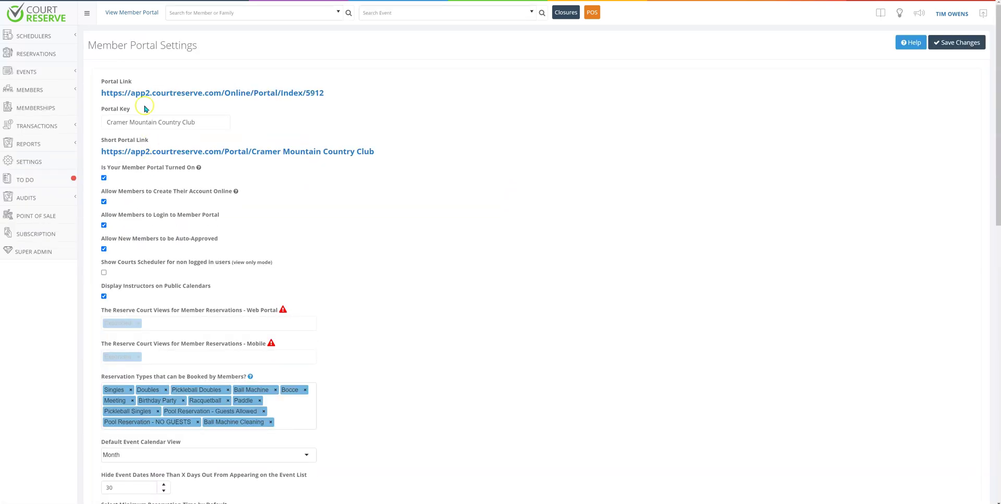
{"action": "right_click", "coordinate": [265, 92]}
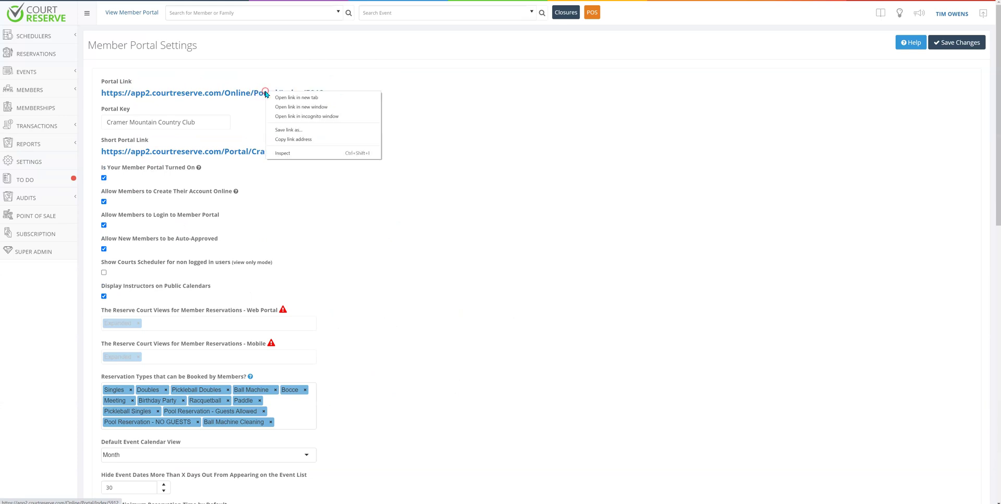
{"action": "left_click", "coordinate": [282, 116]}
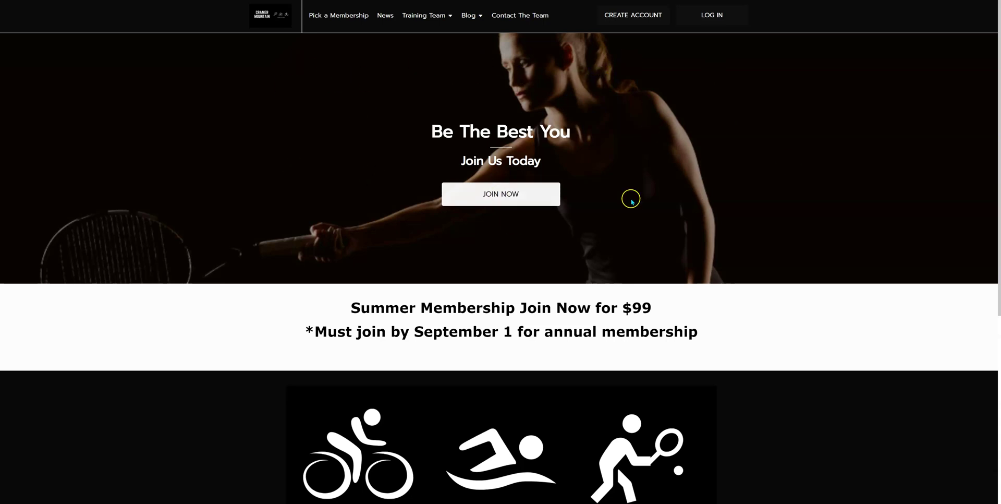
Open the public site's member registration form and scroll through it.
{"action": "left_click", "coordinate": [514, 195]}
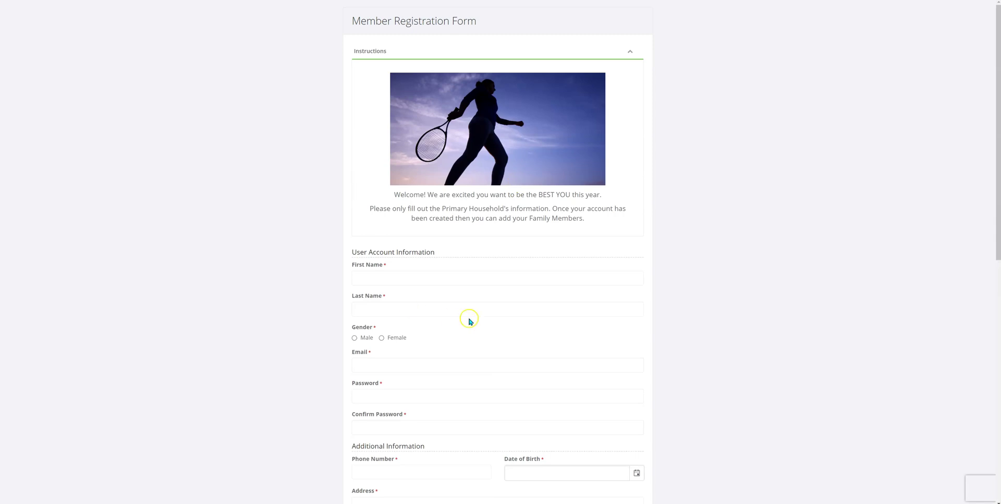
{"action": "scroll", "coordinate": [548, 253], "scroll_direction": "down", "scroll_amount": 4}
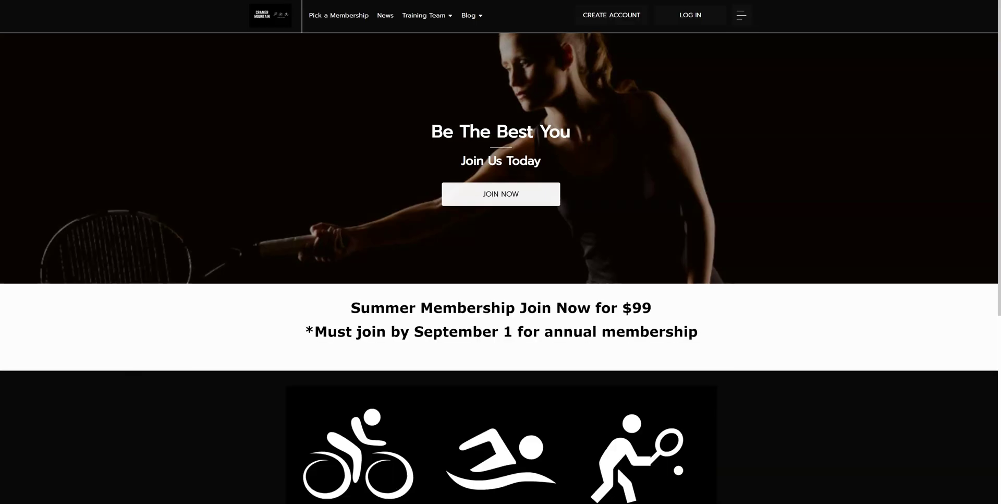
{"action": "scroll", "coordinate": [666, 125], "scroll_direction": "down", "scroll_amount": 3}
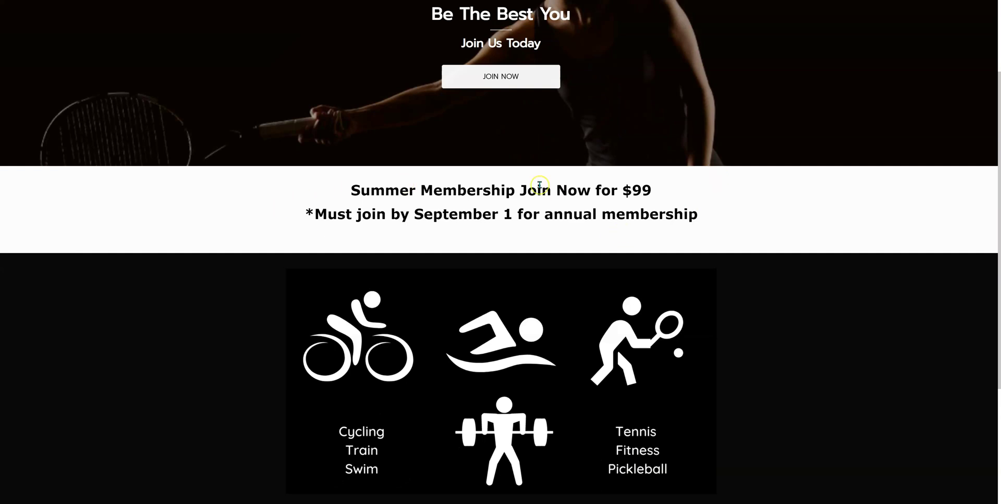
{"action": "scroll", "coordinate": [741, 197], "scroll_direction": "down", "scroll_amount": 3}
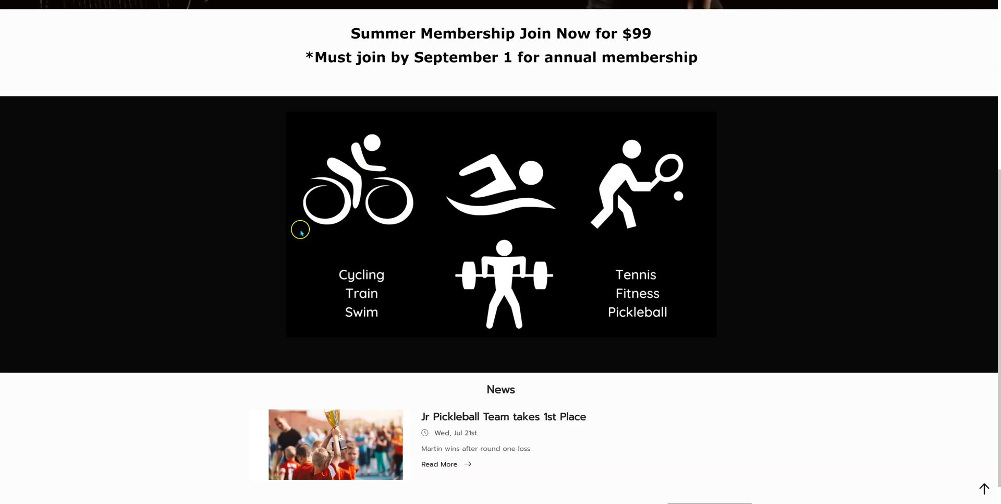
{"action": "scroll", "coordinate": [730, 219], "scroll_direction": "down", "scroll_amount": 1}
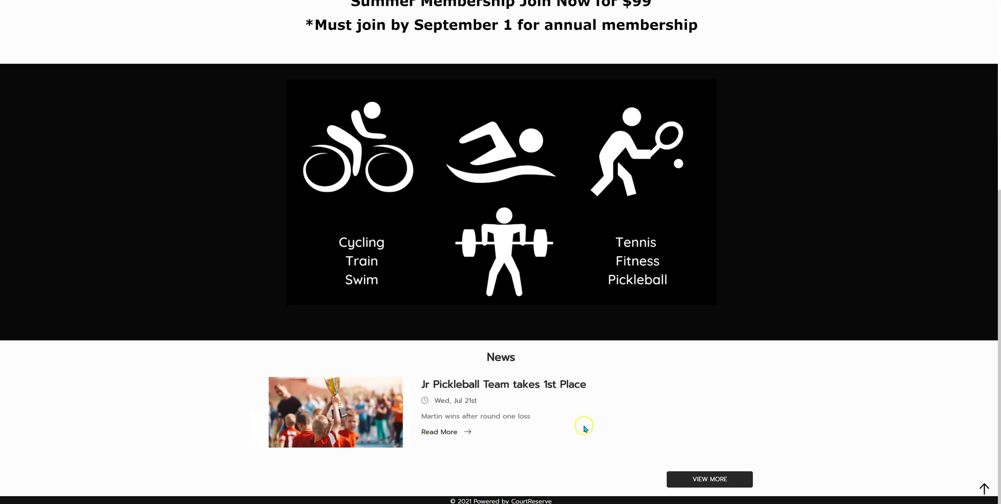
{"action": "scroll", "coordinate": [657, 338], "scroll_direction": "up", "scroll_amount": 6}
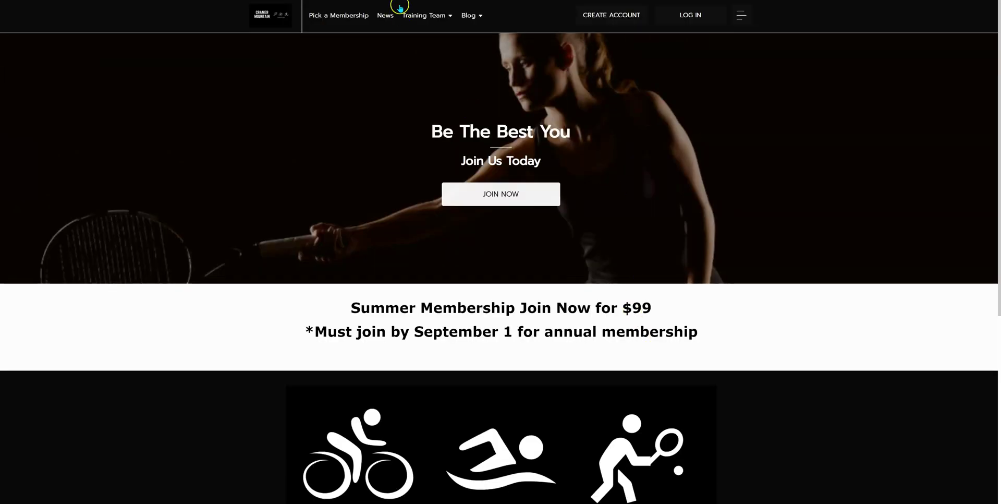
Review the memberships list and Create Account form, then start a new home page row.
{"action": "left_click", "coordinate": [339, 20]}
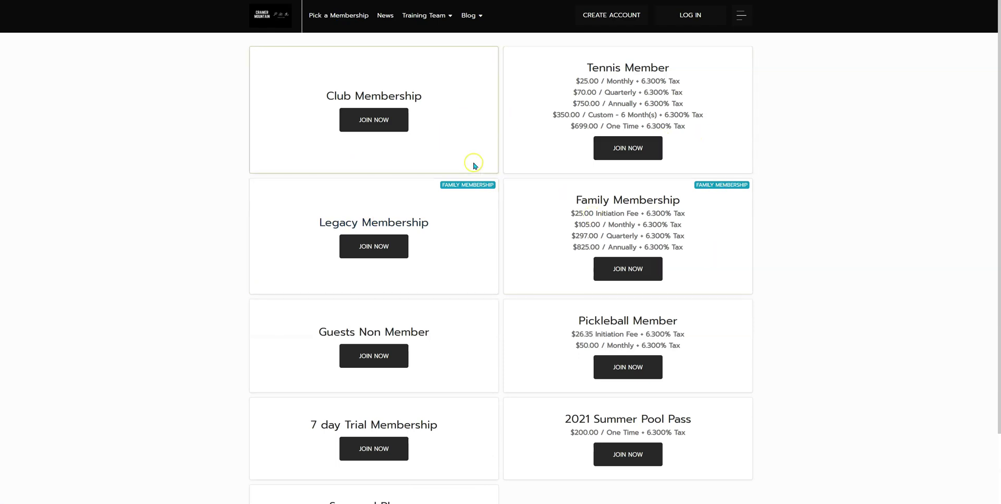
{"action": "scroll", "coordinate": [474, 165], "scroll_direction": "down", "scroll_amount": 2}
{"action": "scroll", "coordinate": [453, 230], "scroll_direction": "up", "scroll_amount": 2}
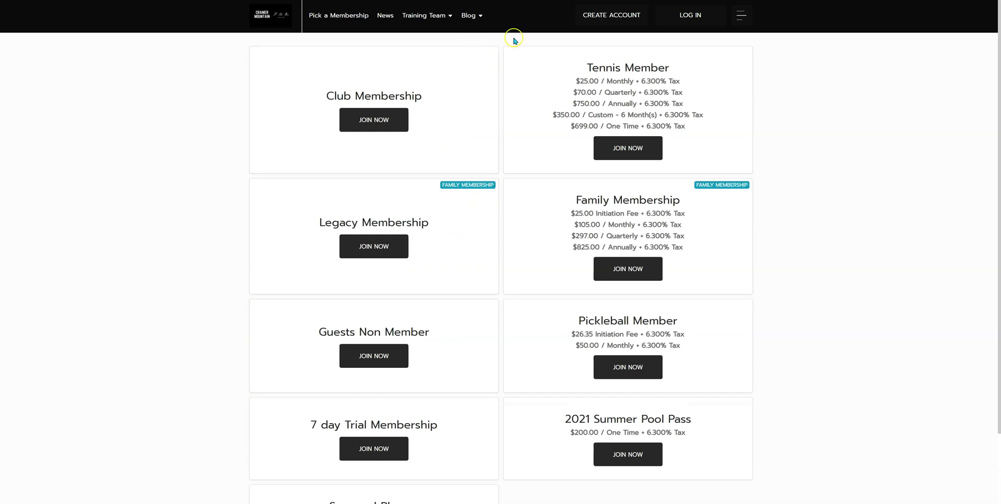
{"action": "left_click", "coordinate": [605, 17]}
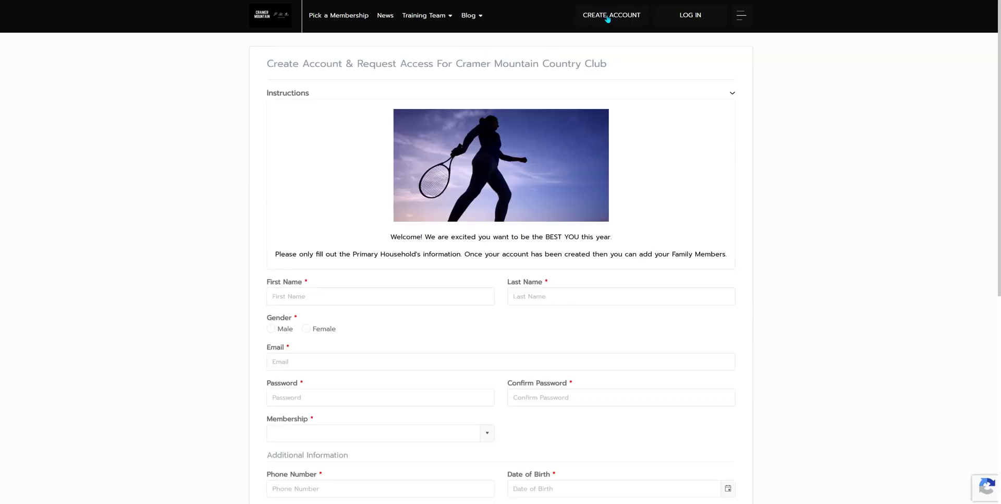
{"action": "scroll", "coordinate": [614, 250], "scroll_direction": "down", "scroll_amount": 5}
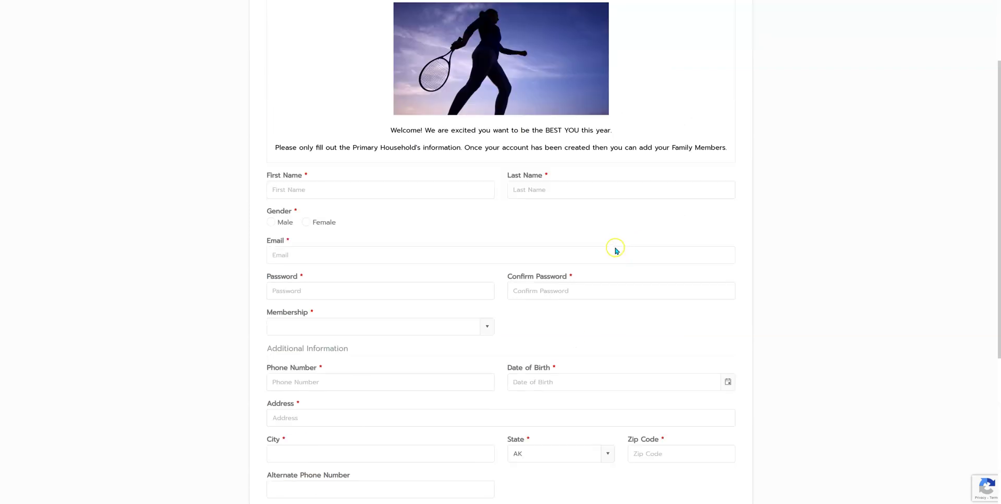
{"action": "scroll", "coordinate": [606, 243], "scroll_direction": "down", "scroll_amount": 2}
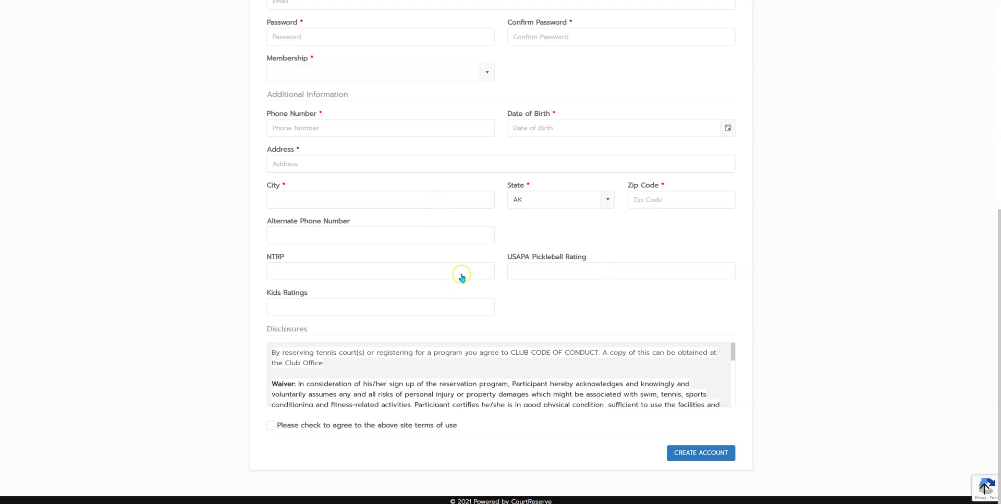
{"action": "scroll", "coordinate": [465, 265], "scroll_direction": "up", "scroll_amount": 7}
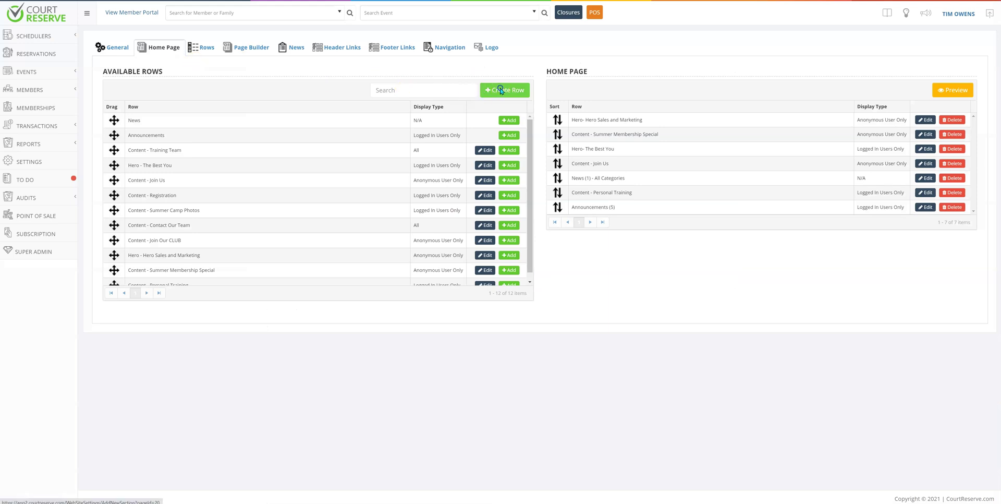
{"action": "left_click", "coordinate": [501, 90]}
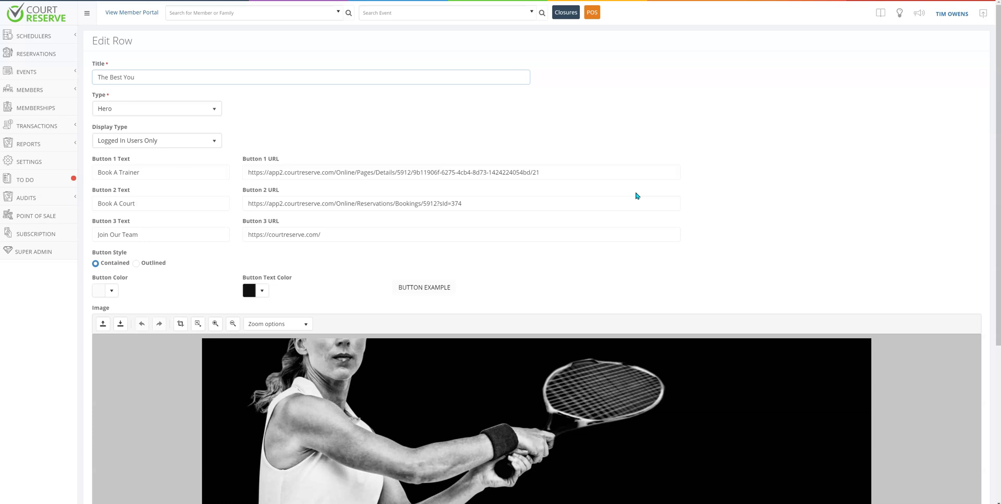
Keep Hero as the row type and check the Button 1 and Button 2 URLs.
{"action": "scroll", "coordinate": [537, 409], "scroll_direction": "down", "scroll_amount": 3}
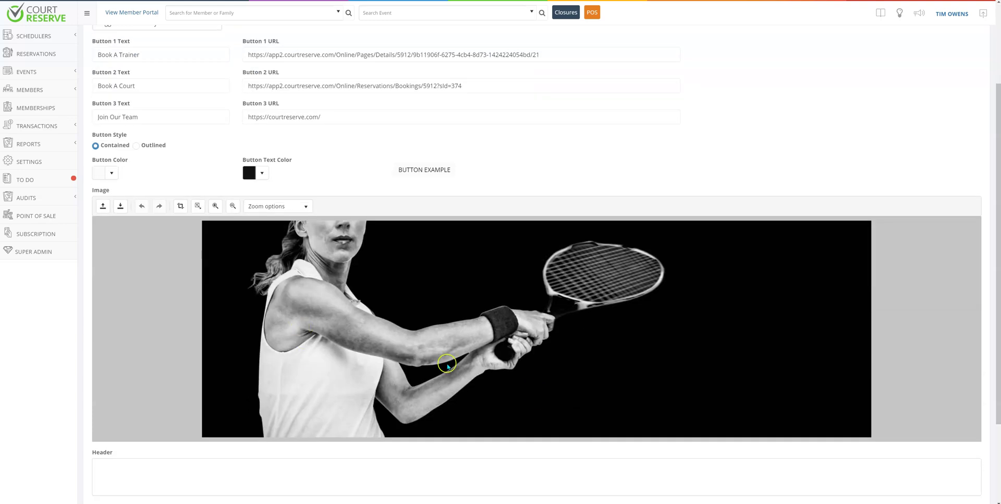
{"action": "scroll", "coordinate": [380, 343], "scroll_direction": "up", "scroll_amount": 3}
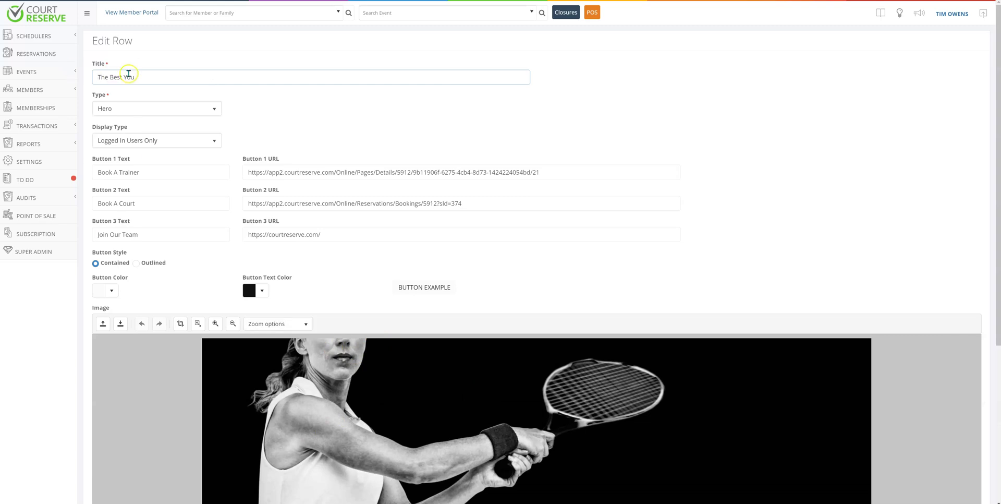
{"action": "left_click", "coordinate": [131, 108]}
{"action": "left_click", "coordinate": [131, 107]}
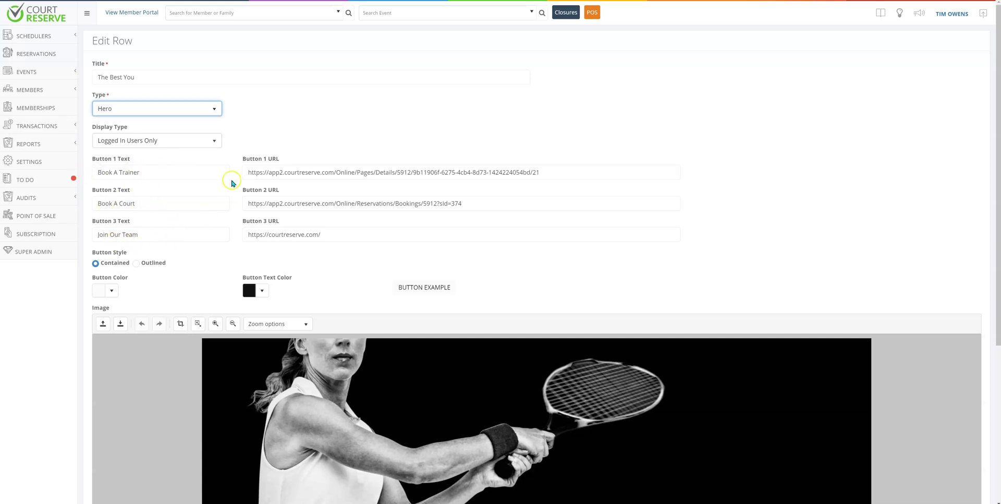
{"action": "left_click_drag", "start_coordinate": [563, 171], "coordinate": [230, 180]}
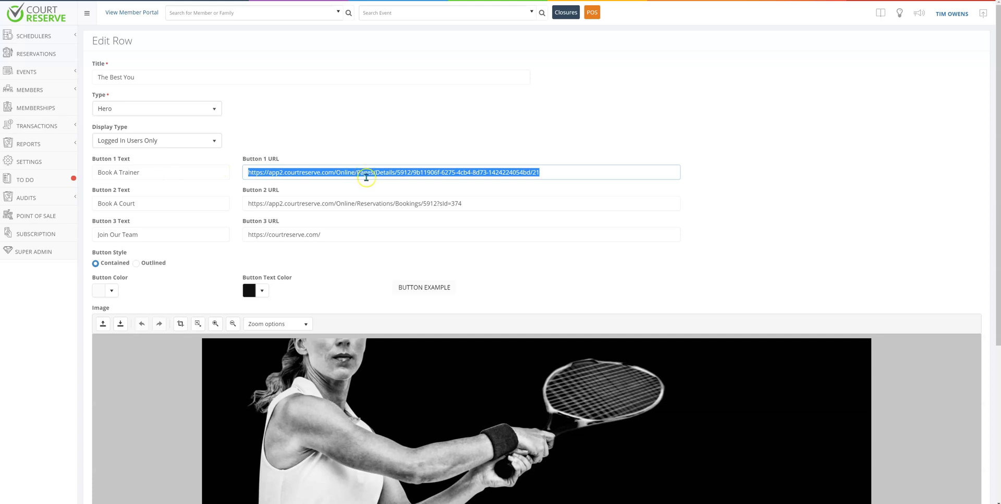
{"action": "left_click_drag", "start_coordinate": [470, 203], "coordinate": [208, 206]}
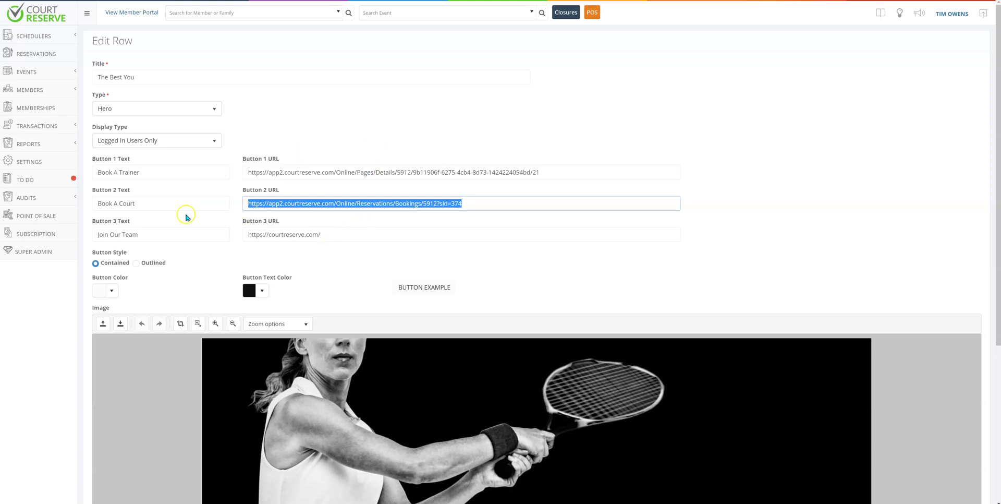
{"action": "scroll", "coordinate": [172, 236], "scroll_direction": "down", "scroll_amount": 3}
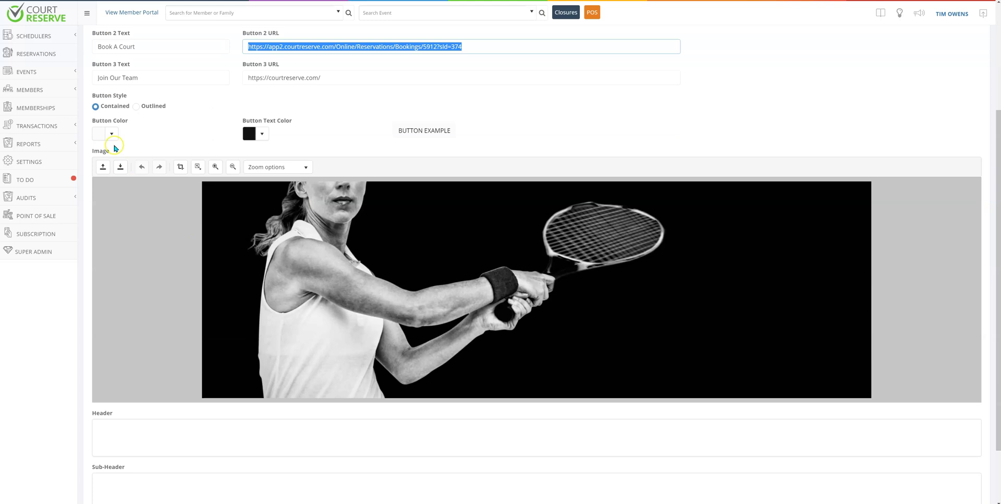
{"action": "scroll", "coordinate": [131, 117], "scroll_direction": "up", "scroll_amount": 1}
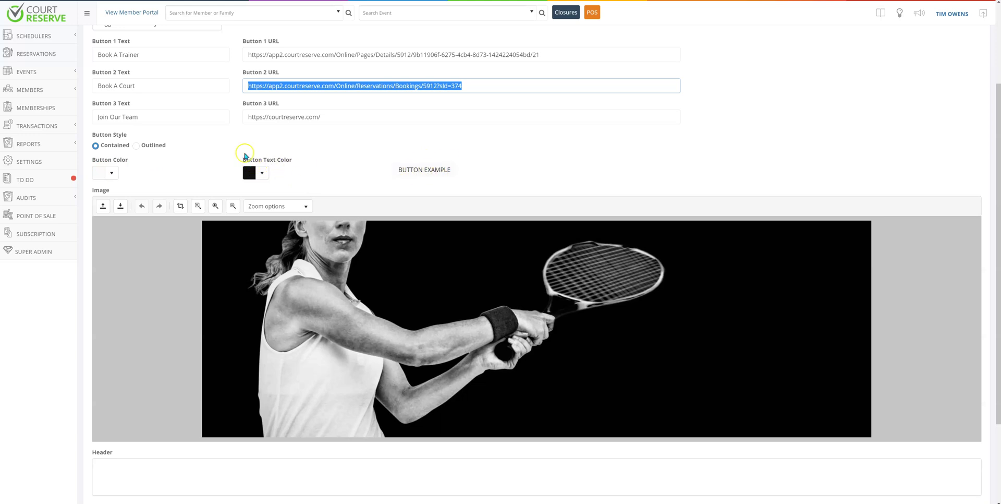
Set the row's buttons to the Outlined style with a red button colour.
{"action": "left_click", "coordinate": [136, 146]}
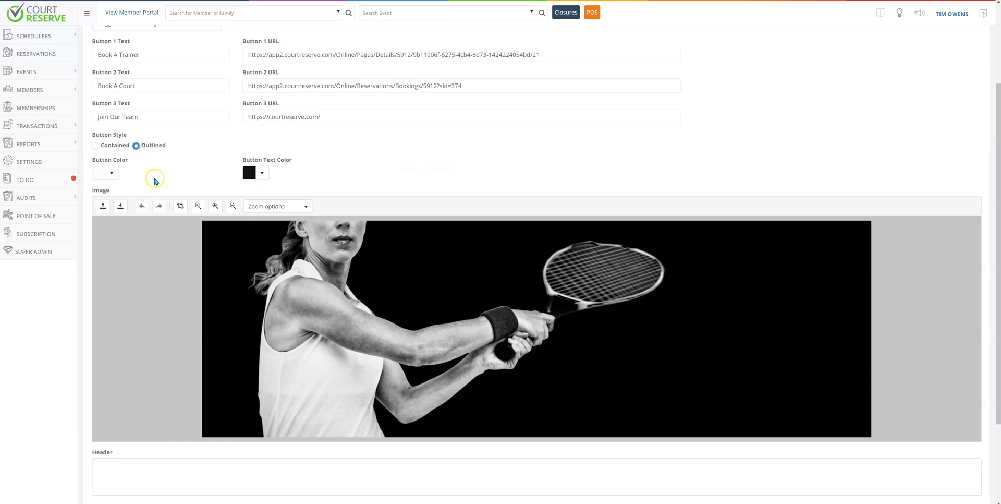
{"action": "left_click", "coordinate": [111, 174]}
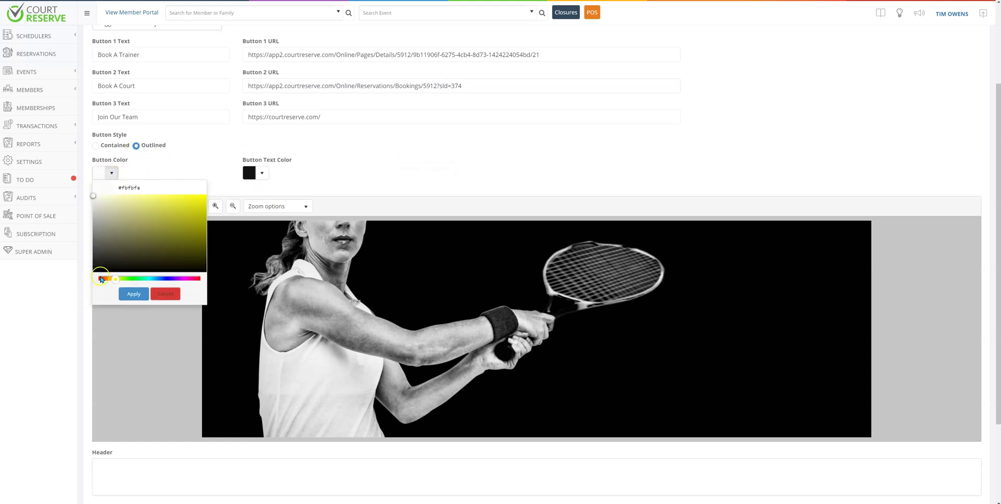
{"action": "left_click", "coordinate": [101, 279]}
{"action": "left_click", "coordinate": [124, 254]}
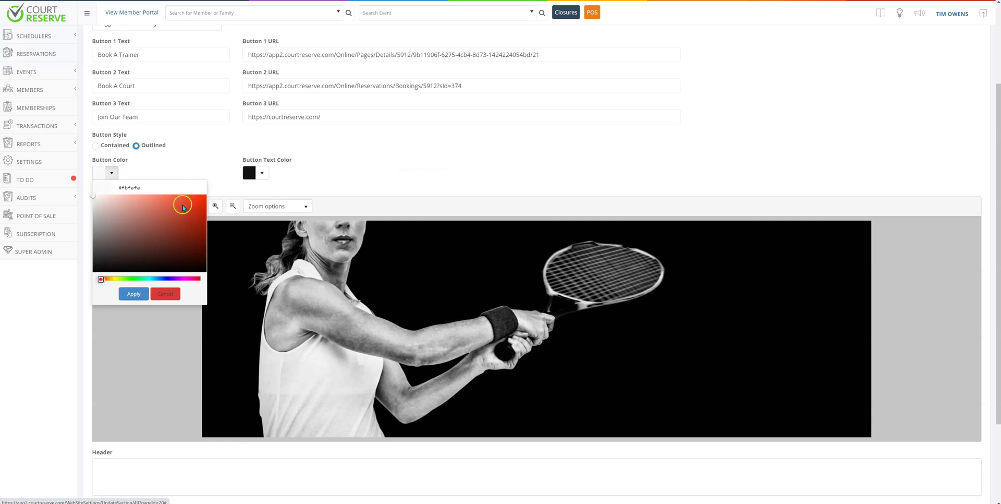
{"action": "left_click", "coordinate": [182, 205]}
{"action": "left_click", "coordinate": [125, 294]}
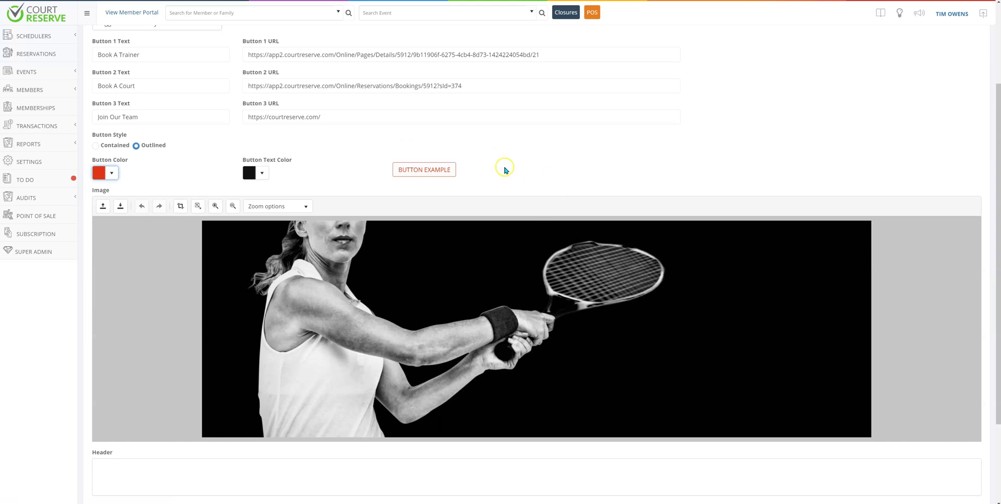
Reset the button colour to white and the style back to Contained.
{"action": "left_click", "coordinate": [112, 173]}
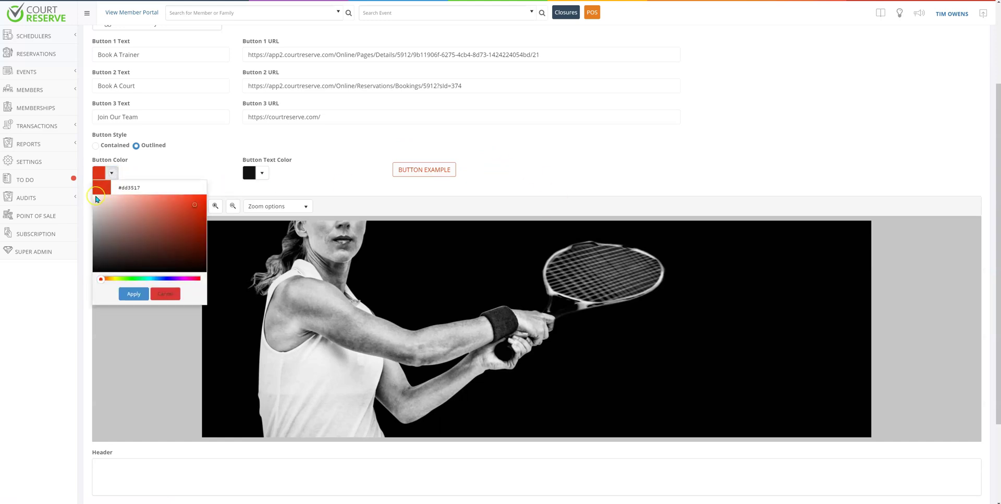
{"action": "left_click", "coordinate": [132, 294]}
{"action": "left_click", "coordinate": [102, 146]}
{"action": "scroll", "coordinate": [368, 237], "scroll_direction": "down", "scroll_amount": 1}
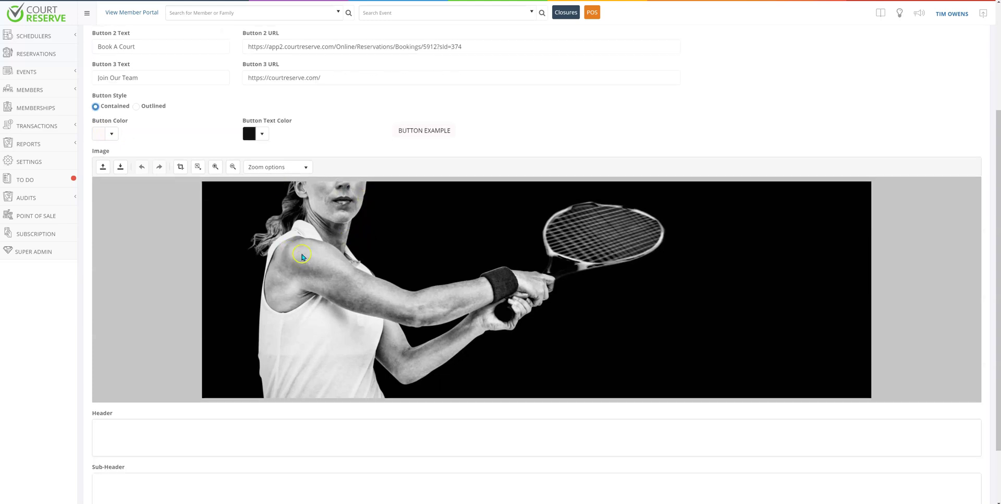
{"action": "left_click", "coordinate": [104, 166]}
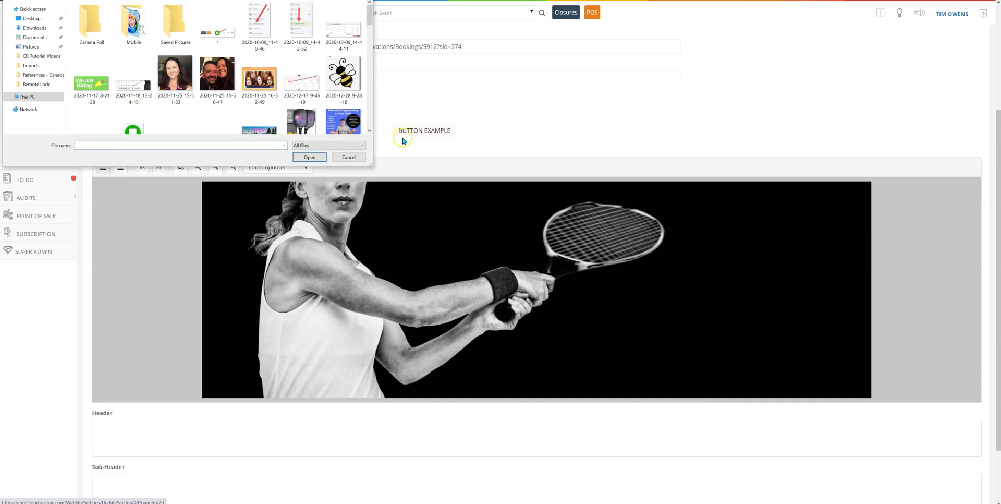
{"action": "scroll", "coordinate": [203, 78], "scroll_direction": "down", "scroll_amount": 5}
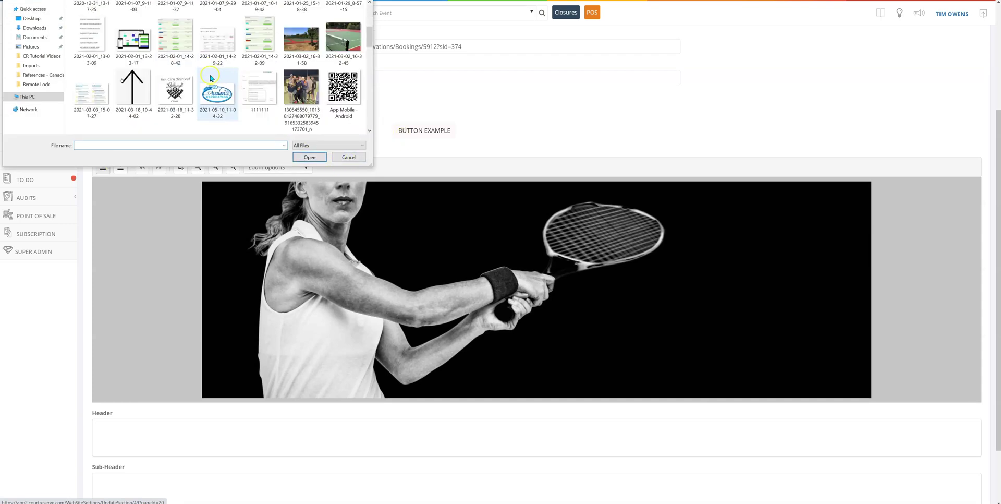
{"action": "scroll", "coordinate": [197, 77], "scroll_direction": "down", "scroll_amount": 5}
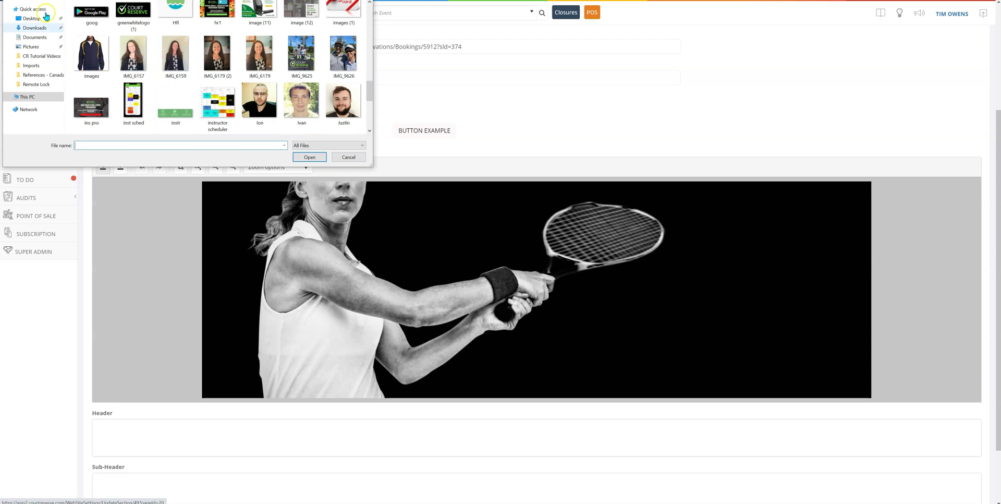
{"action": "left_click", "coordinate": [363, 160]}
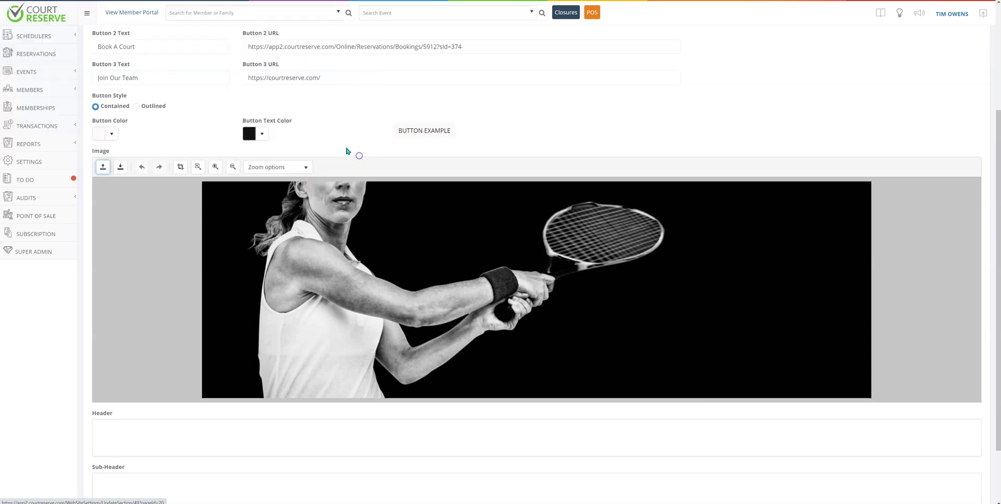
{"action": "scroll", "coordinate": [910, 257], "scroll_direction": "down", "scroll_amount": 2}
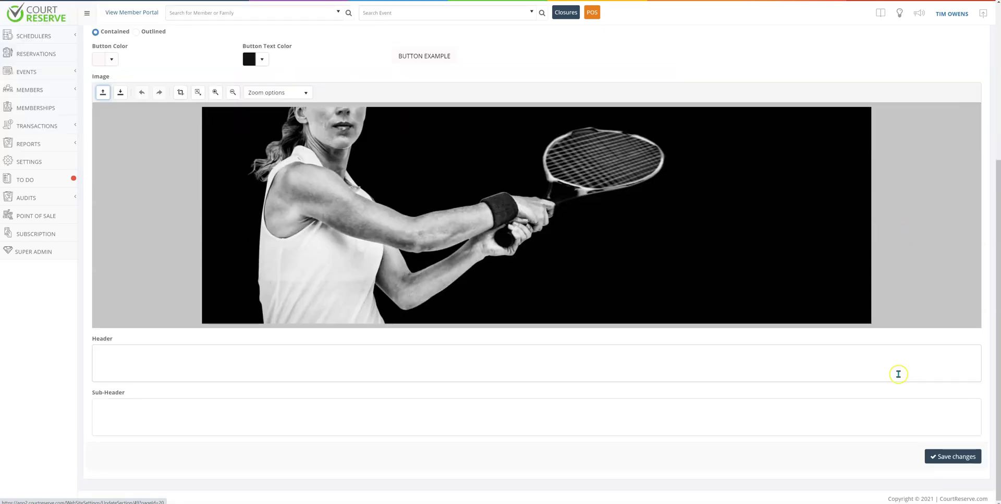
{"action": "left_click", "coordinate": [130, 351]}
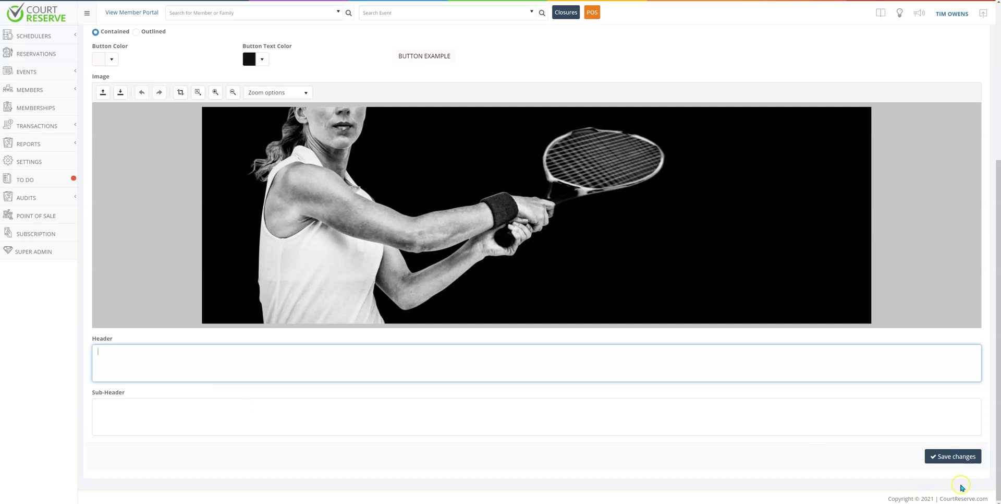
{"action": "scroll", "coordinate": [751, 423], "scroll_direction": "up", "scroll_amount": 5}
{"action": "left_click", "coordinate": [87, 14]}
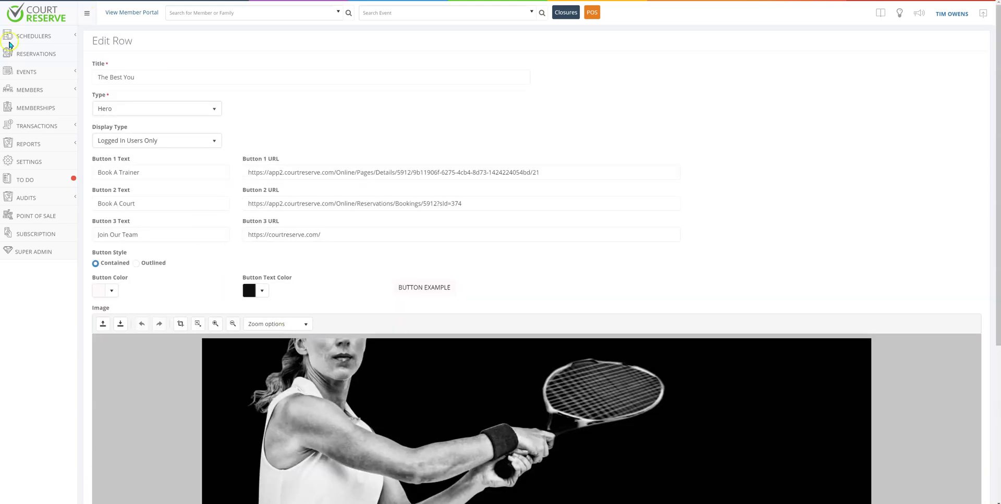
Preview the home page from Settings, test BOOK A TRAINER, then close the preview.
{"action": "left_click", "coordinate": [32, 161]}
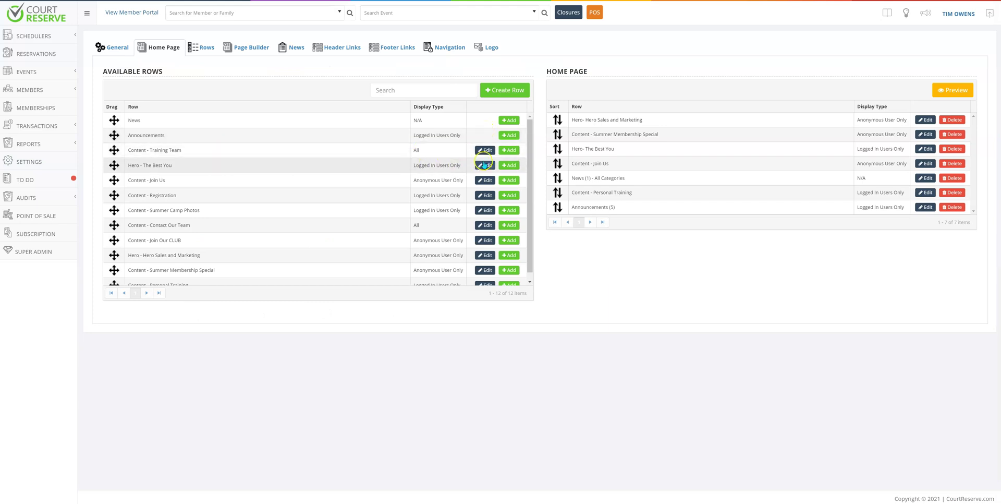
{"action": "left_click", "coordinate": [951, 89]}
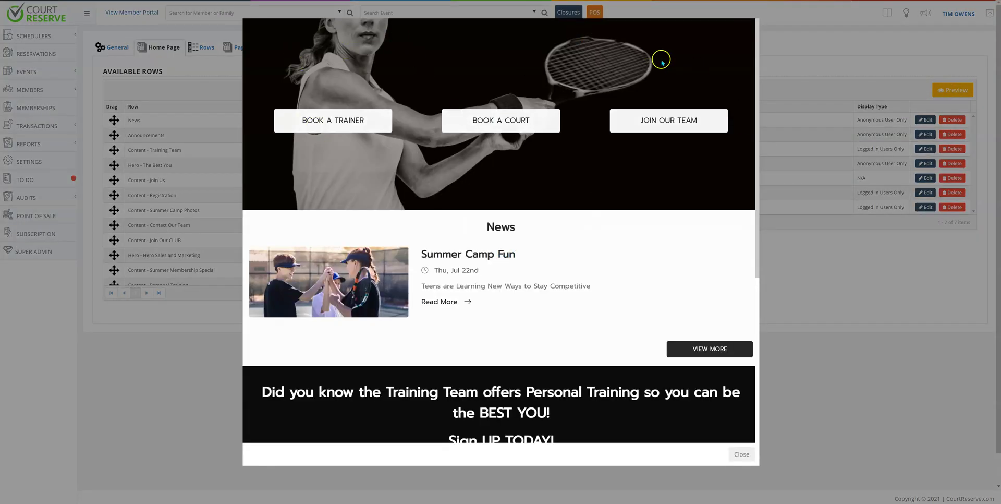
{"action": "left_click", "coordinate": [351, 112]}
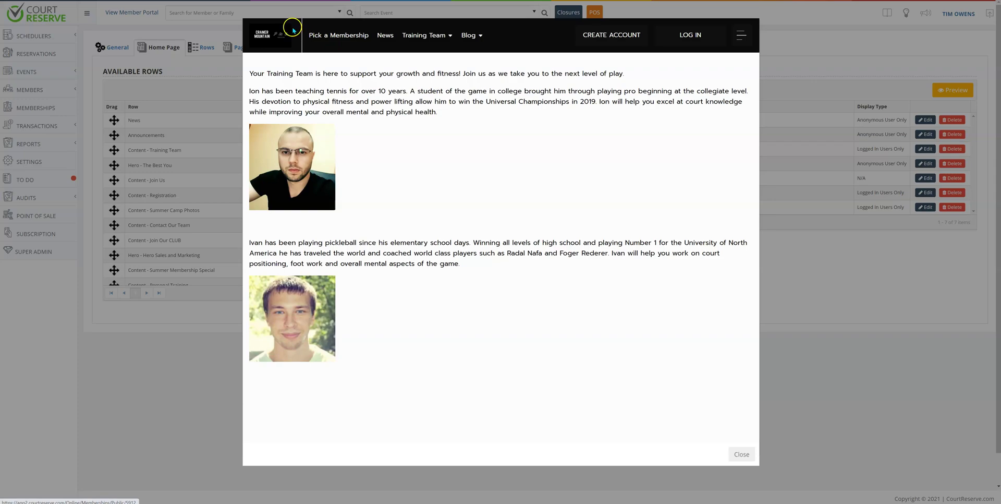
{"action": "left_click", "coordinate": [133, 14]}
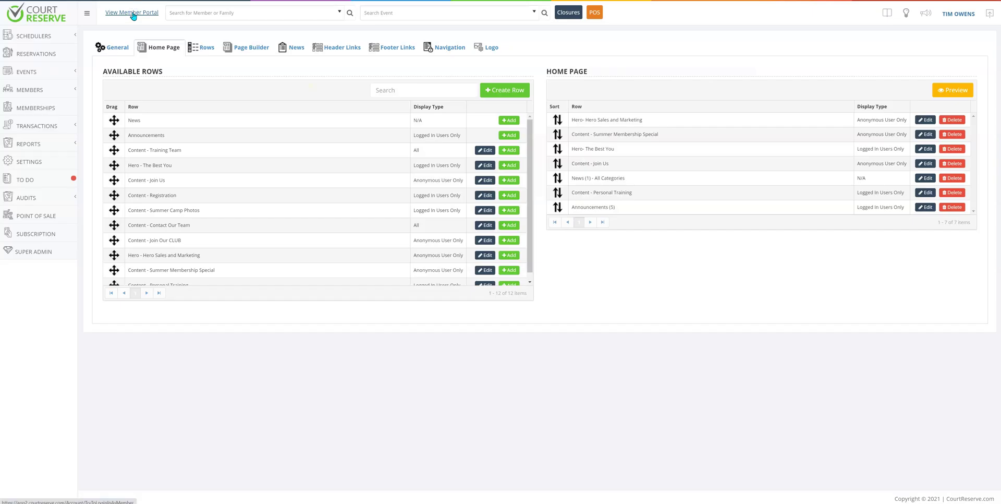
{"action": "left_click", "coordinate": [133, 15]}
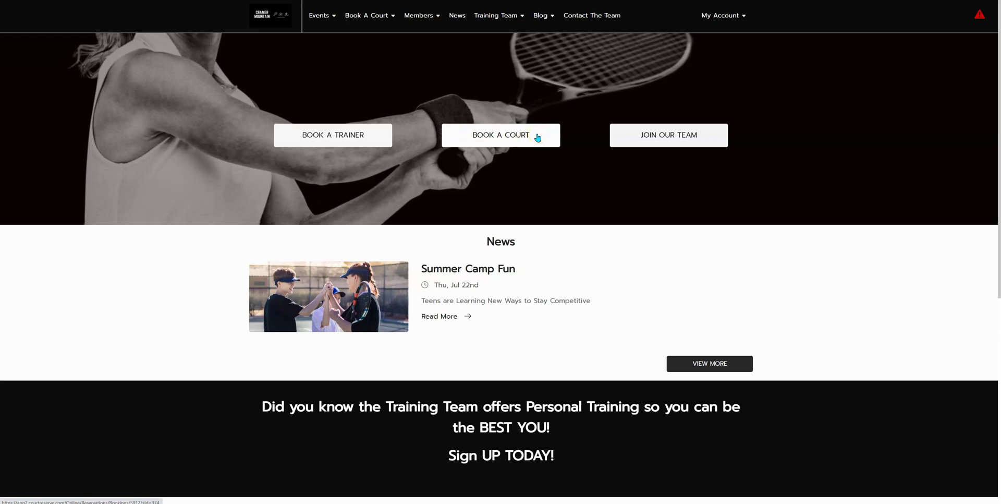
Test the live portal's Book A Court and Book A Trainer links, then reopen Website Settings.
{"action": "left_click", "coordinate": [512, 128]}
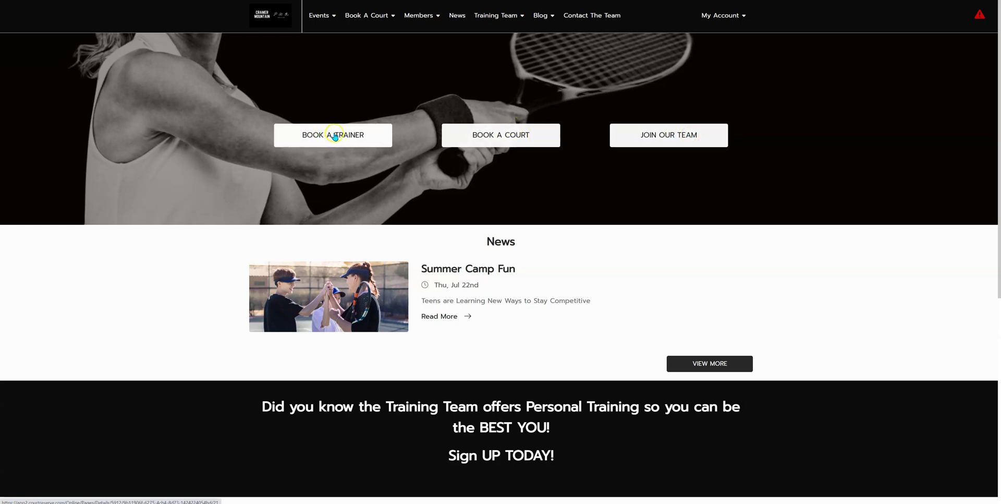
{"action": "left_click", "coordinate": [335, 135]}
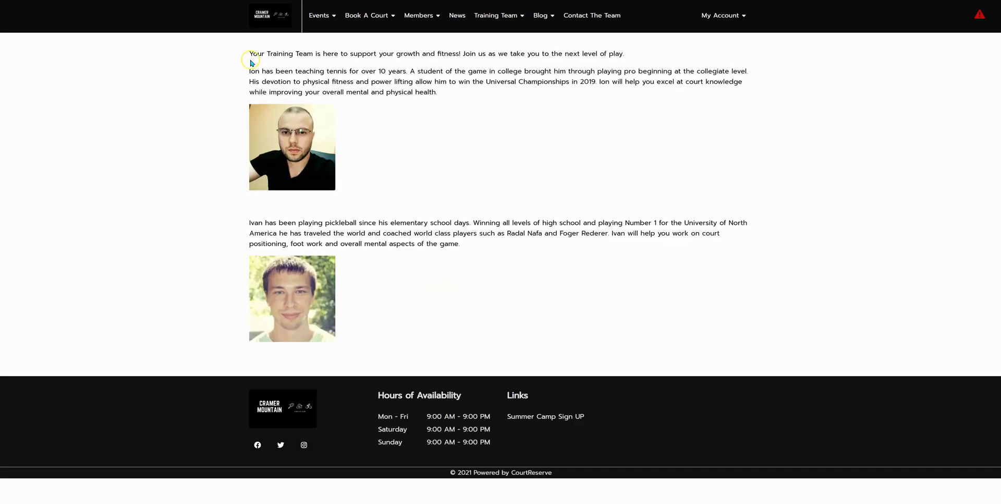
{"action": "key", "text": "alt+Left"}
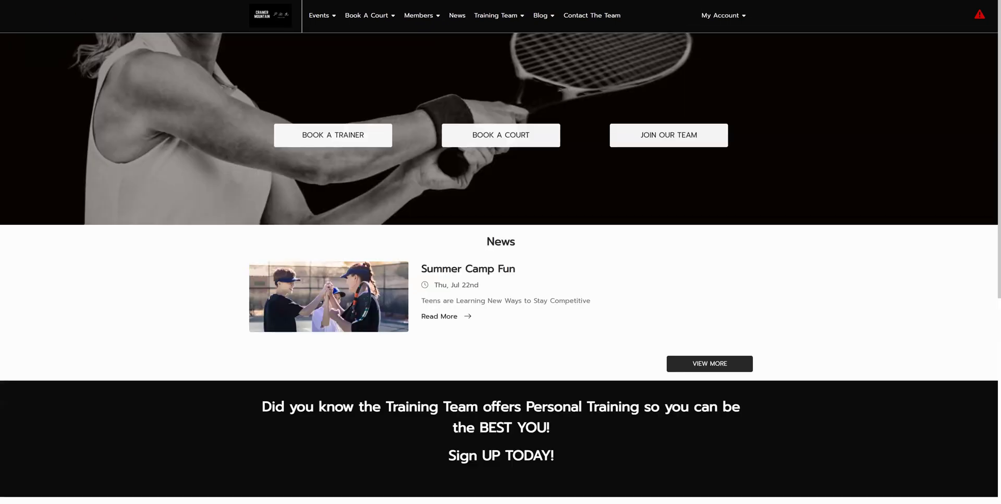
{"action": "left_click", "coordinate": [510, 134]}
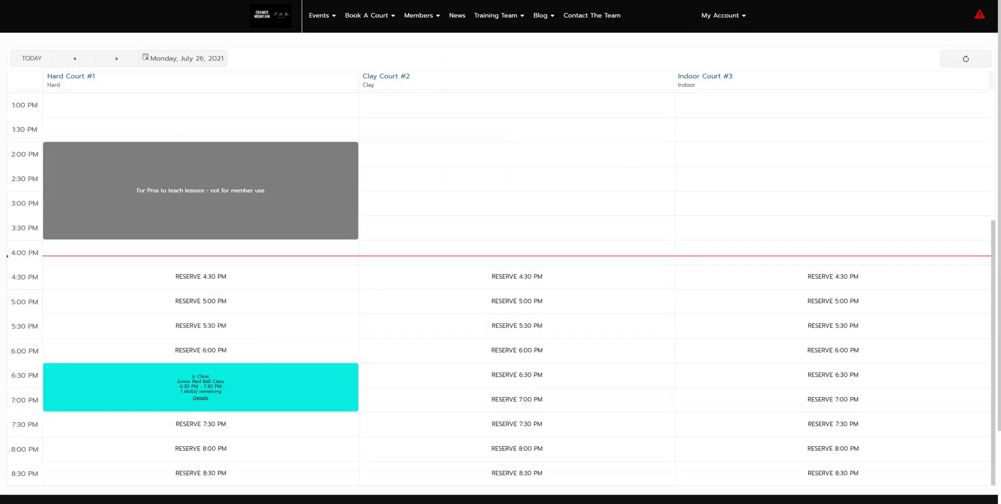
{"action": "key", "text": "alt+Left"}
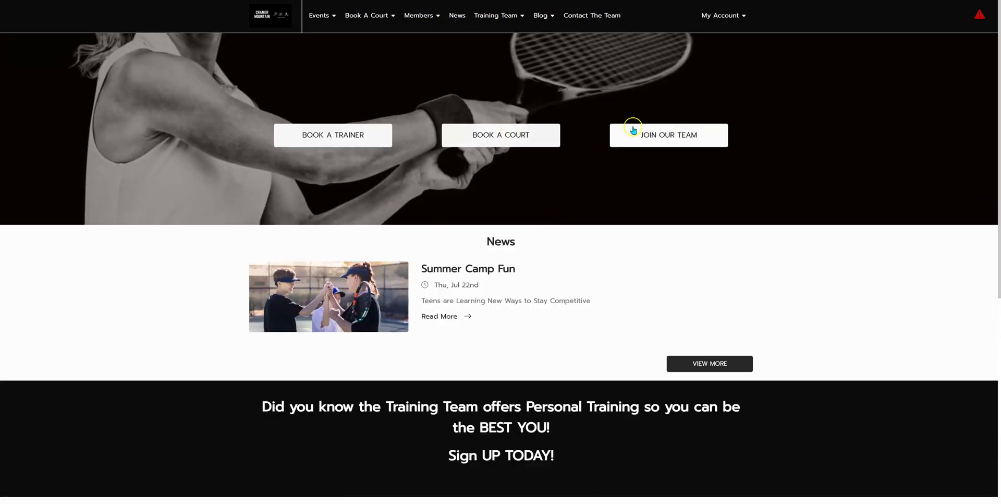
{"action": "mouse_move", "coordinate": [707, 17]}
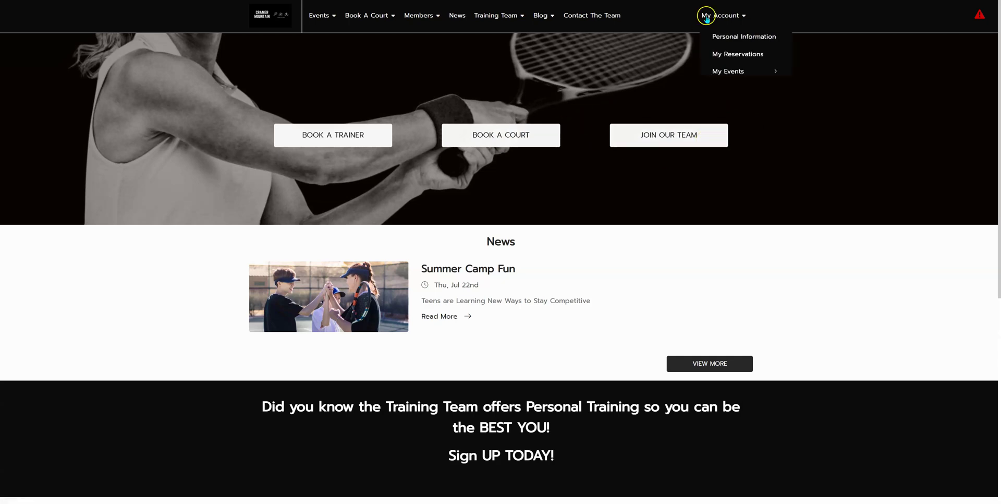
{"action": "left_click", "coordinate": [753, 181]}
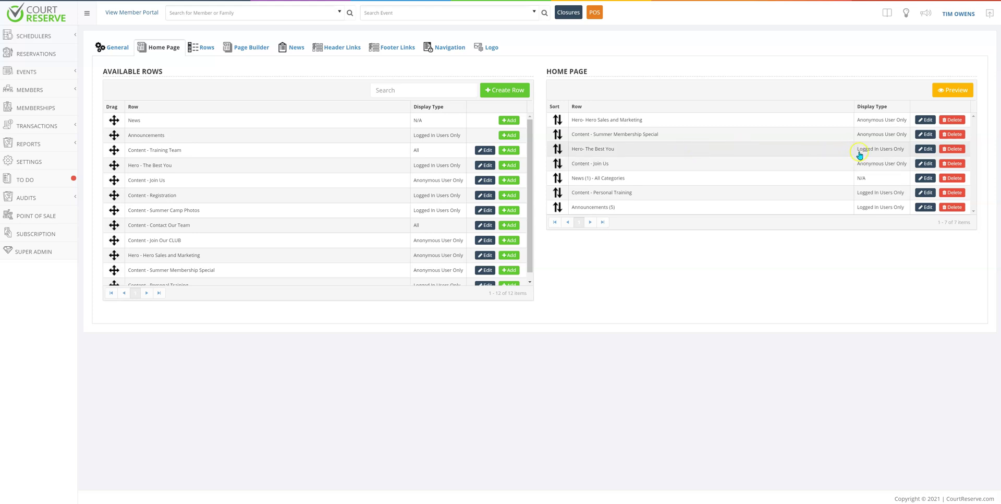
Open the Hero Sales and Marketing row and scroll through its Be The Best You fields.
{"action": "left_click", "coordinate": [921, 122]}
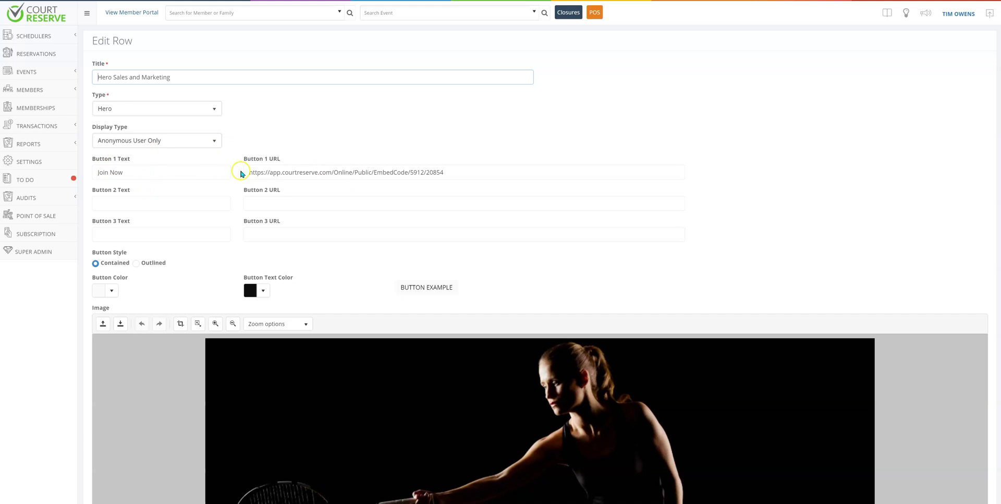
{"action": "scroll", "coordinate": [441, 280], "scroll_direction": "down", "scroll_amount": 4}
{"action": "scroll", "coordinate": [454, 299], "scroll_direction": "down", "scroll_amount": 1}
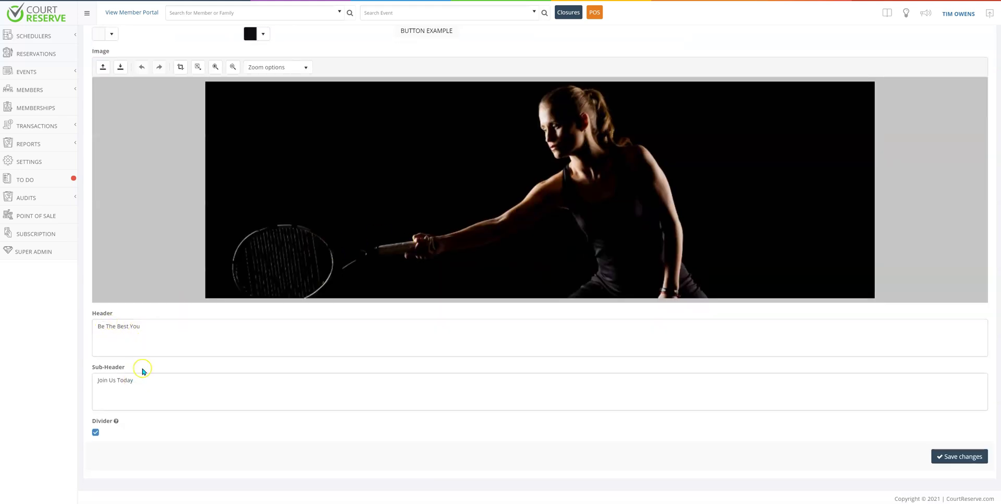
{"action": "mouse_move", "coordinate": [117, 423]}
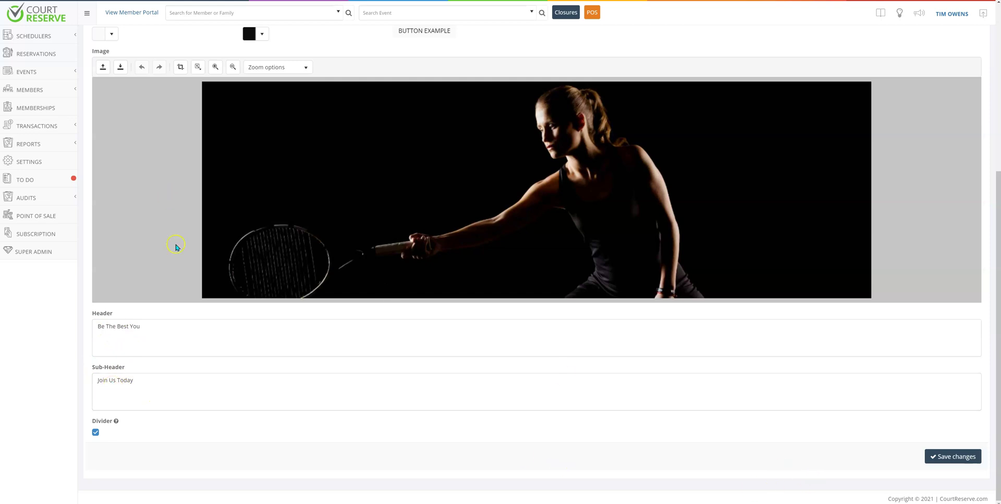
On the live site, highlight the 'Be The Best You' heading and 'Join Us Today' sub-heading.
{"action": "mouse_move", "coordinate": [263, 495]}
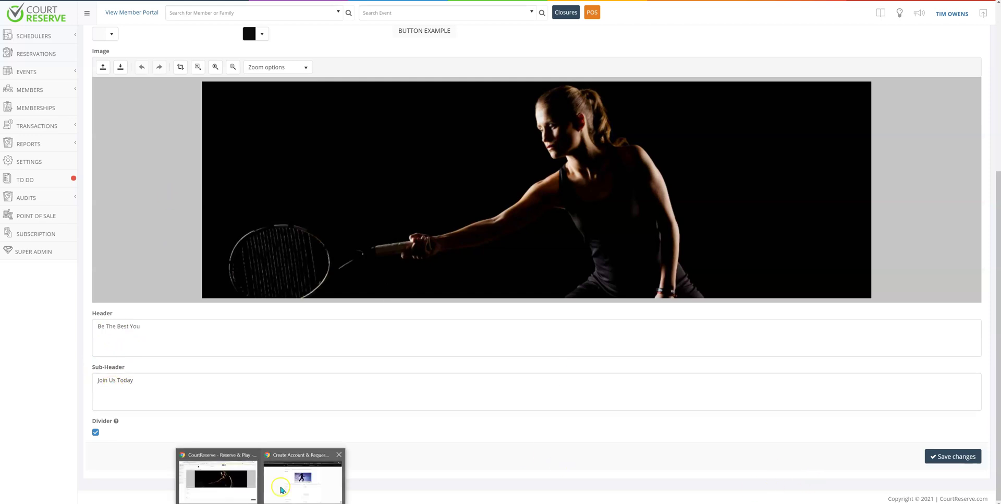
{"action": "left_click", "coordinate": [297, 472]}
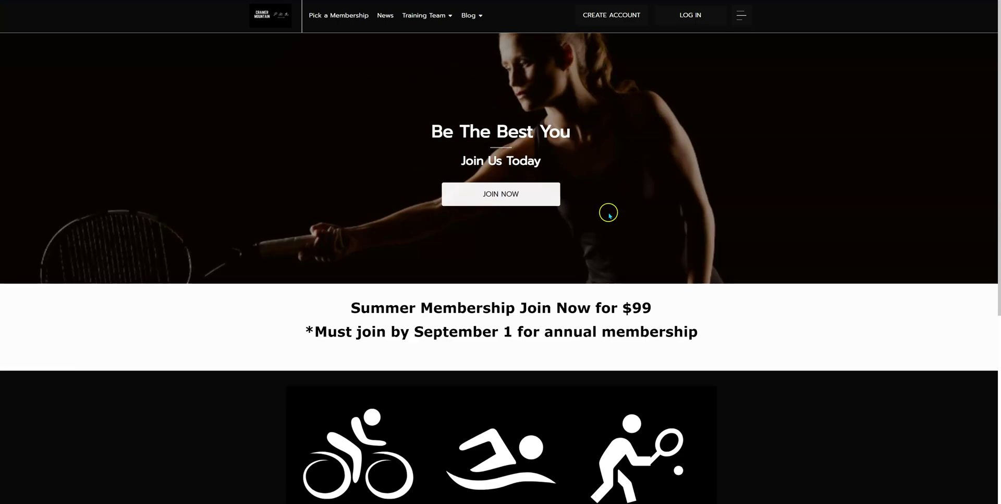
{"action": "left_click_drag", "start_coordinate": [574, 130], "coordinate": [426, 134]}
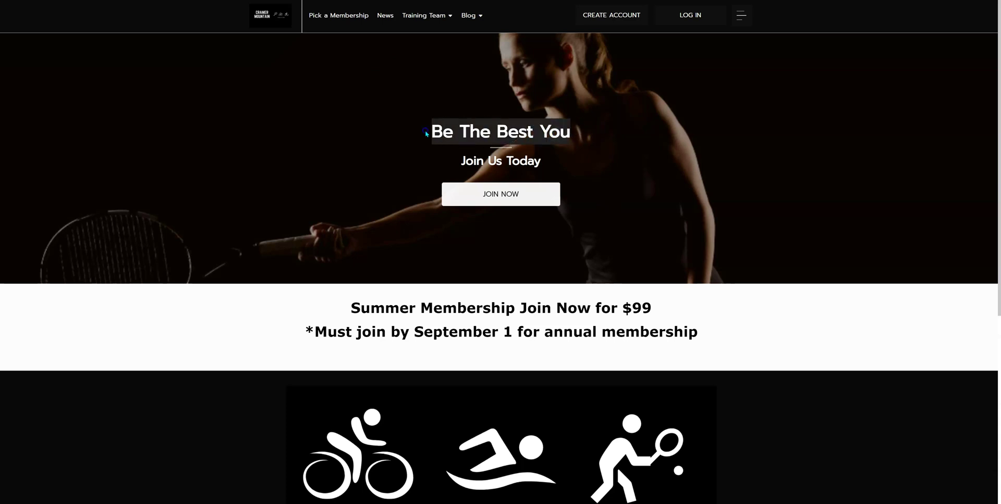
{"action": "left_click_drag", "start_coordinate": [510, 156], "coordinate": [551, 163]}
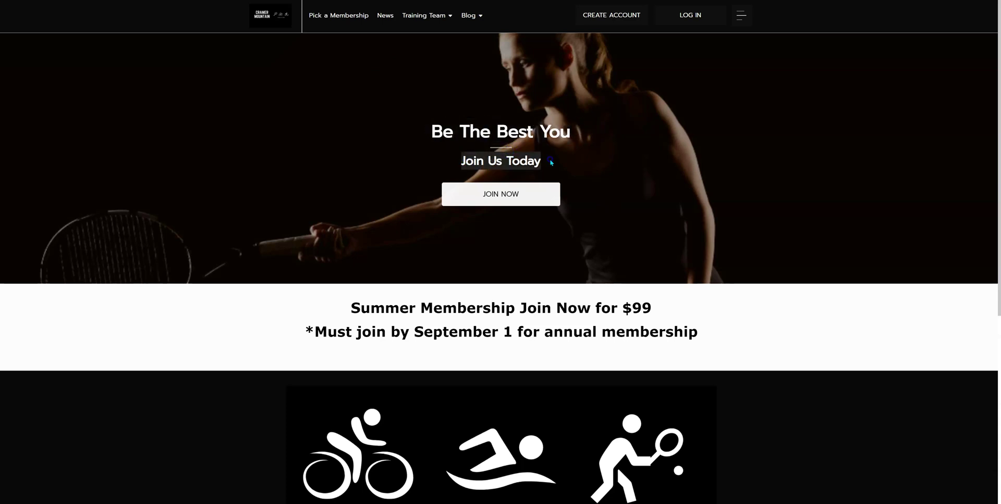
{"action": "left_click", "coordinate": [444, 215]}
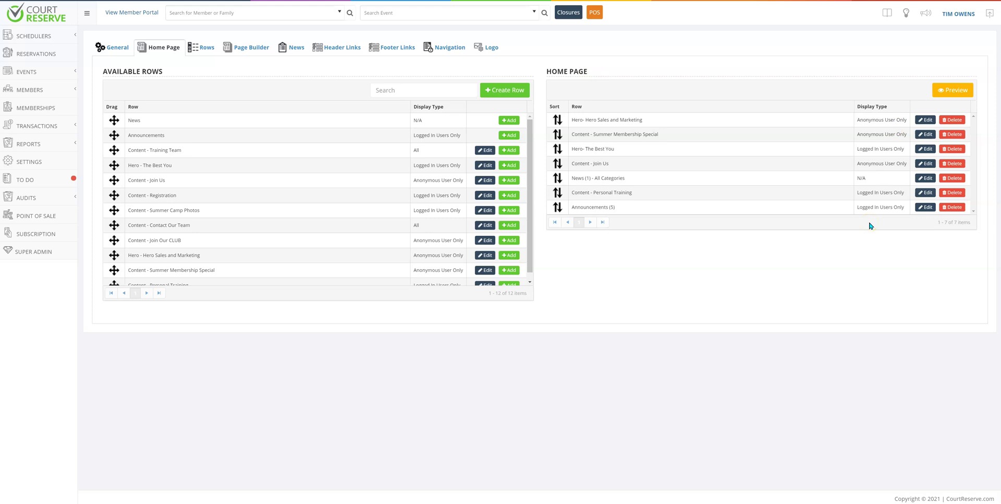
Edit the Summer Membership Special content row, select its title, and save it.
{"action": "left_click", "coordinate": [886, 157]}
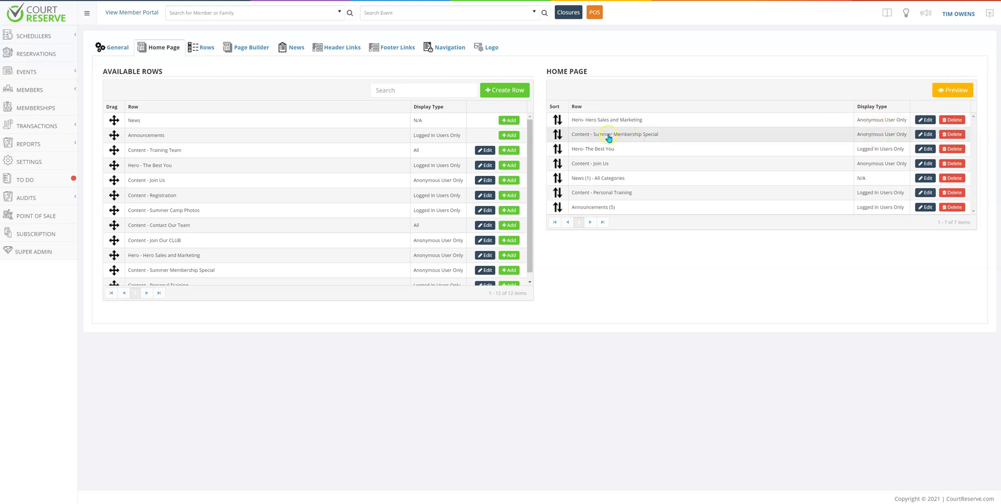
{"action": "left_click", "coordinate": [926, 135]}
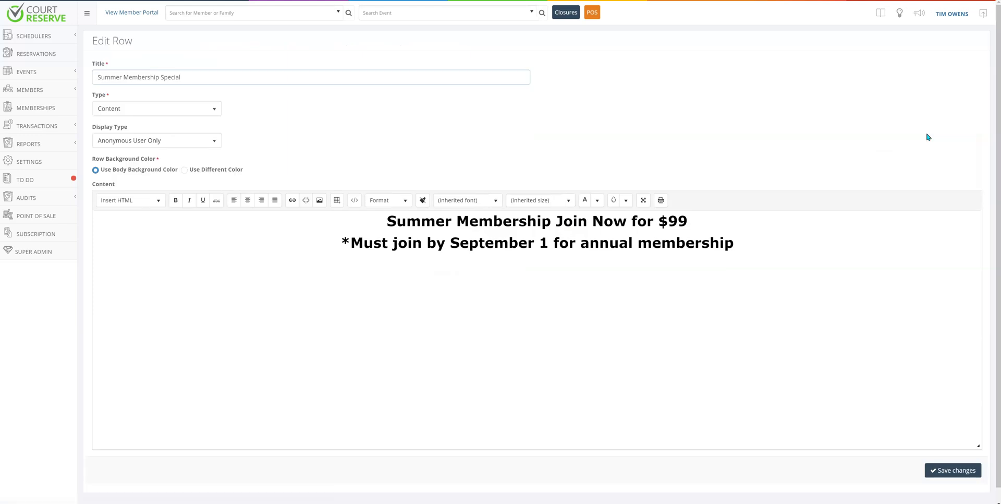
{"action": "left_click_drag", "start_coordinate": [198, 77], "coordinate": [90, 78]}
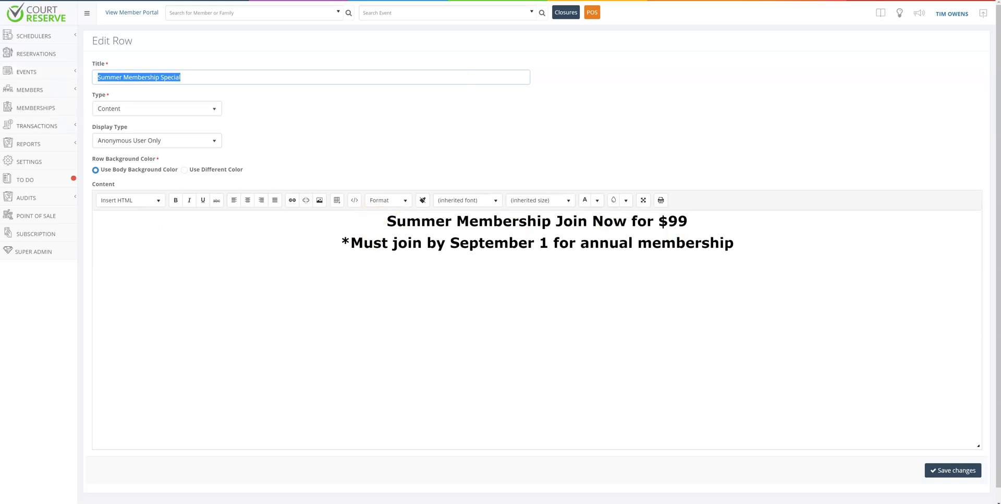
{"action": "key", "text": "Return"}
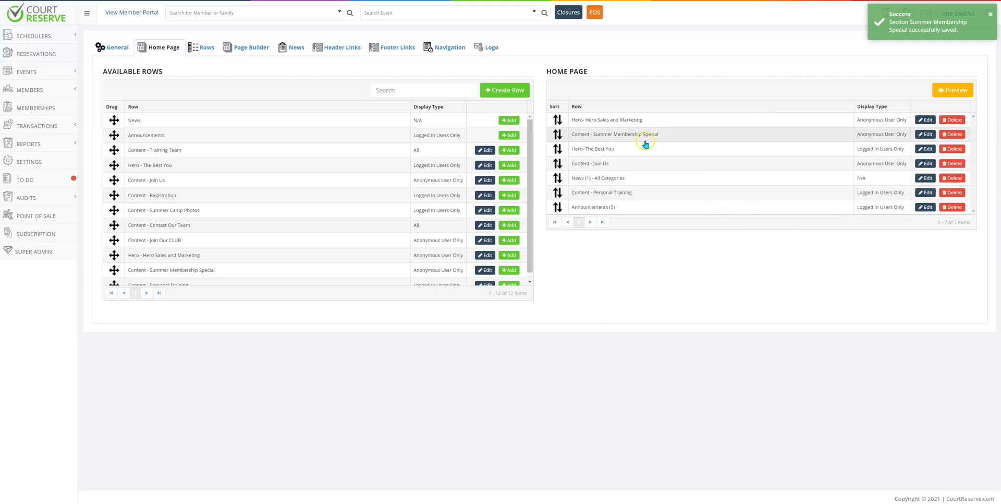
{"action": "left_click", "coordinate": [666, 146]}
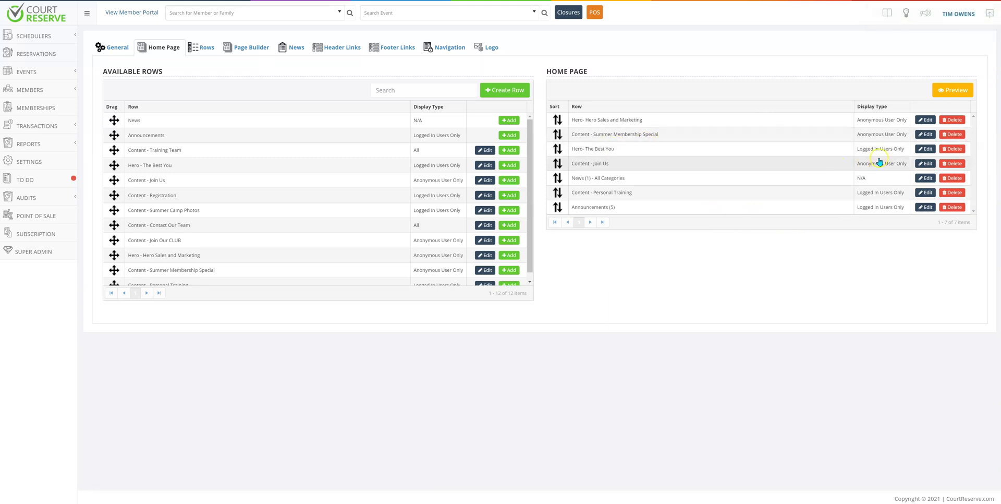
{"action": "left_click", "coordinate": [925, 163]}
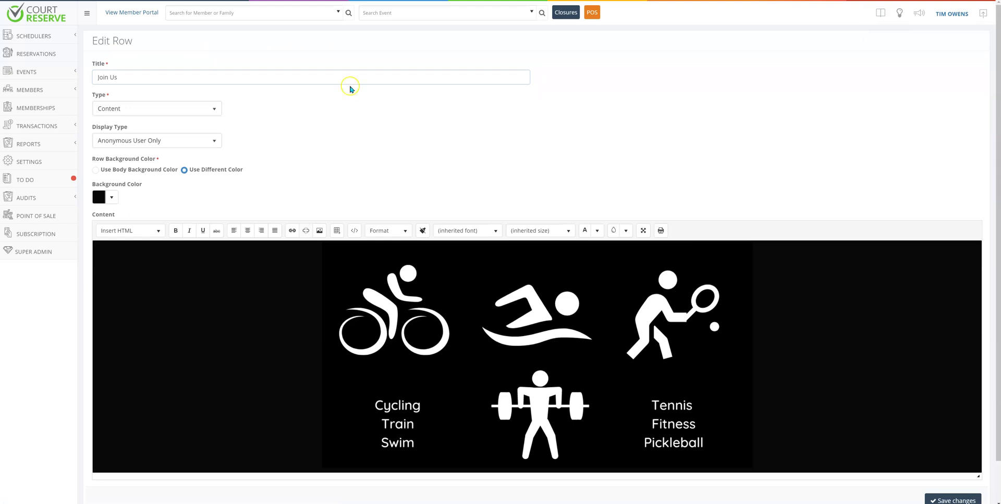
{"action": "scroll", "coordinate": [213, 277], "scroll_direction": "down", "scroll_amount": 1}
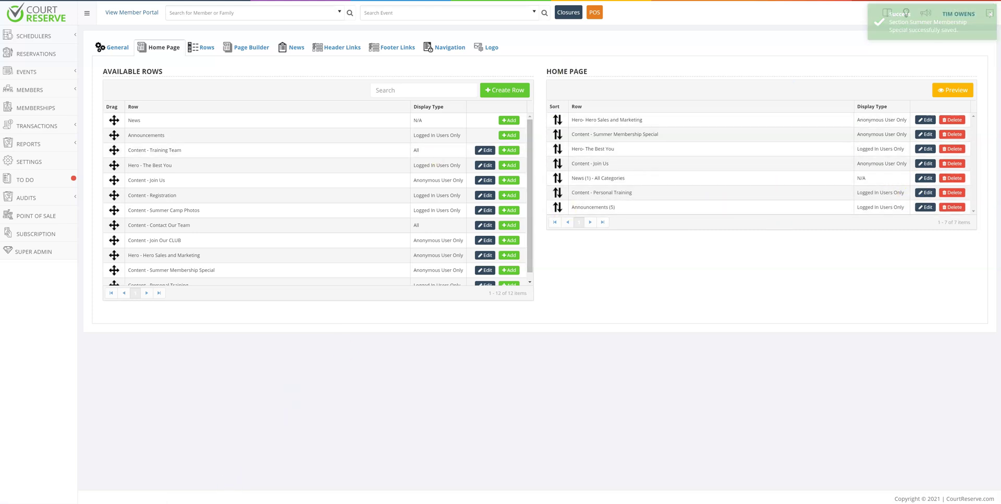
{"action": "left_click", "coordinate": [305, 485]}
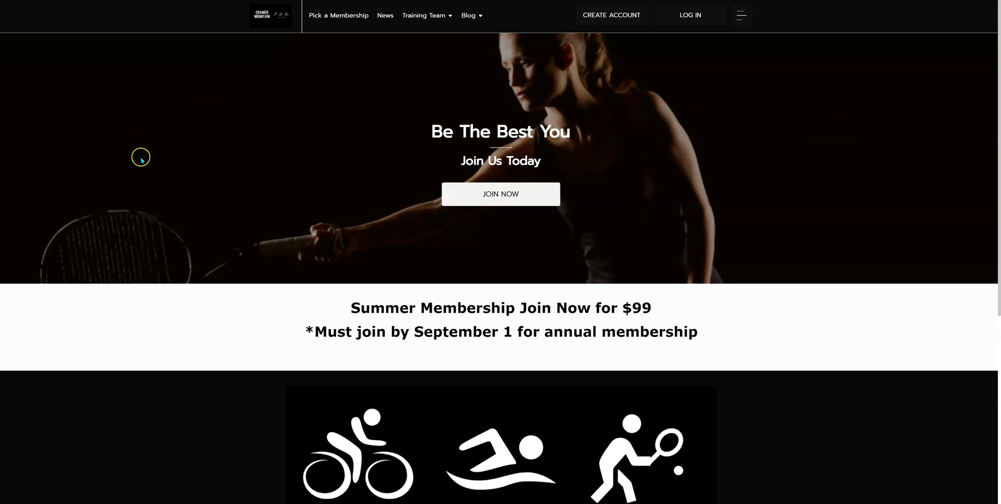
{"action": "scroll", "coordinate": [137, 172], "scroll_direction": "down", "scroll_amount": 2}
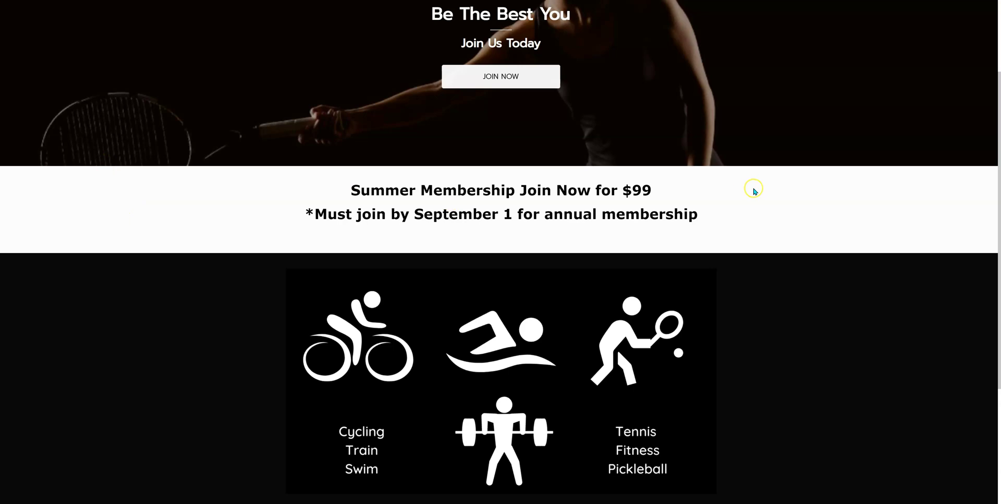
{"action": "scroll", "coordinate": [871, 172], "scroll_direction": "down", "scroll_amount": 1}
{"action": "scroll", "coordinate": [870, 172], "scroll_direction": "down", "scroll_amount": 2}
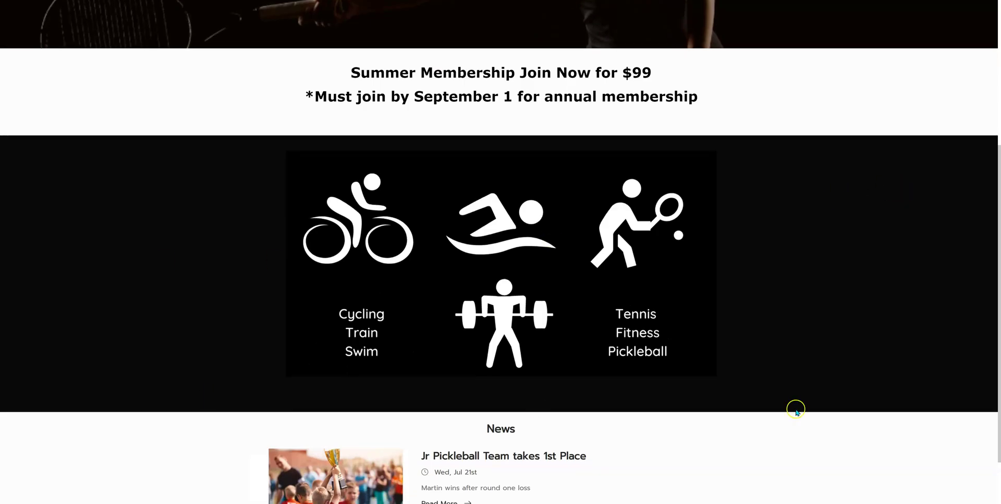
{"action": "scroll", "coordinate": [835, 411], "scroll_direction": "down", "scroll_amount": 1}
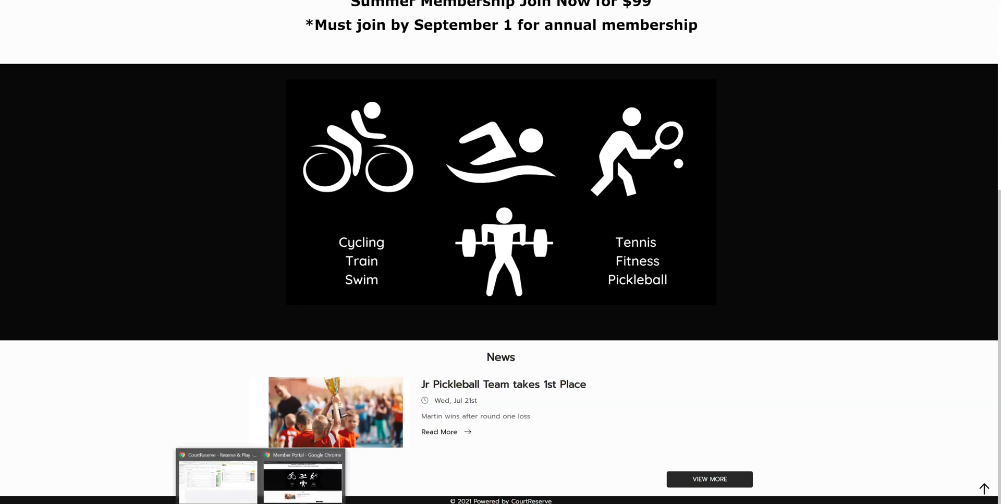
{"action": "left_click", "coordinate": [212, 458]}
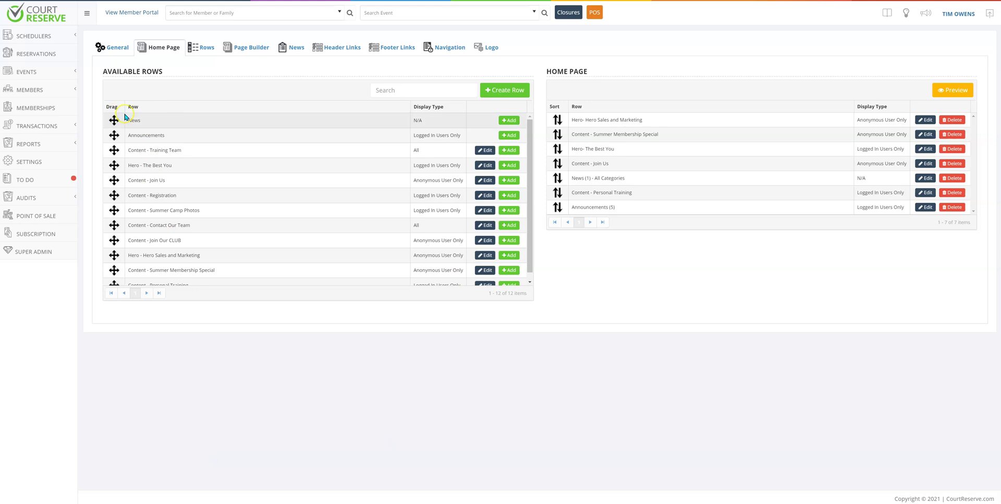
Change the News row's Top X News from 1 to 3, save it, and switch to the portal window.
{"action": "left_click", "coordinate": [926, 177]}
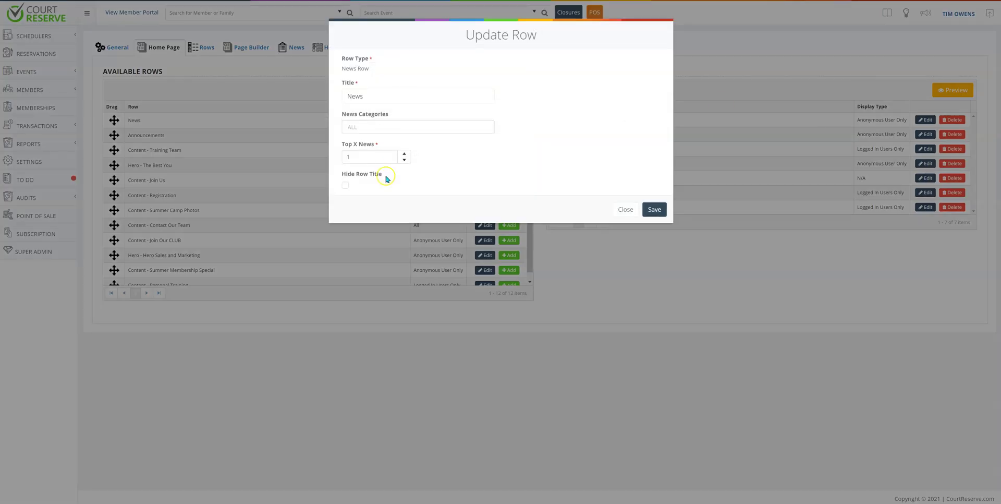
{"action": "left_click", "coordinate": [361, 157]}
{"action": "left_click_drag", "start_coordinate": [372, 156], "coordinate": [327, 158]}
{"action": "left_click", "coordinate": [655, 209]}
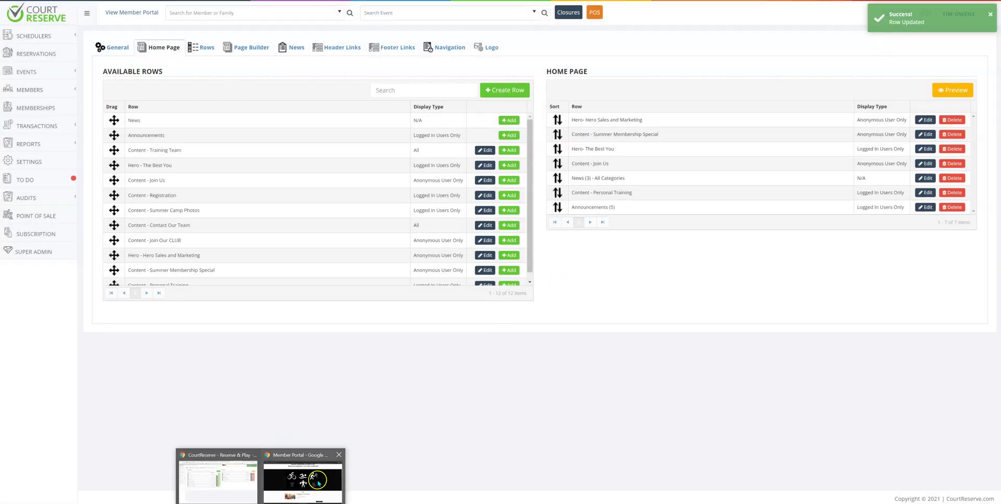
{"action": "left_click", "coordinate": [312, 475]}
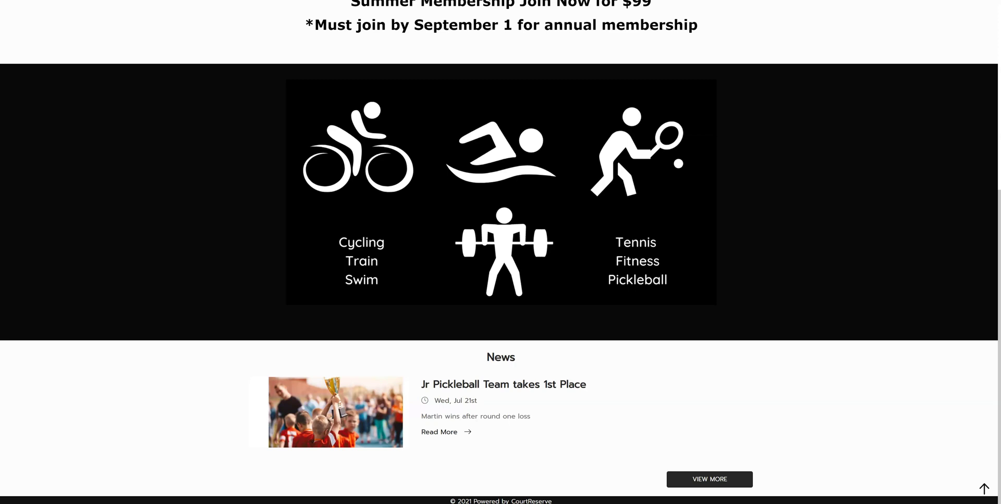
Reload the member portal and scroll through it to check the updated News section.
{"action": "key", "text": "F5"}
{"action": "scroll", "coordinate": [673, 297], "scroll_direction": "down", "scroll_amount": 2}
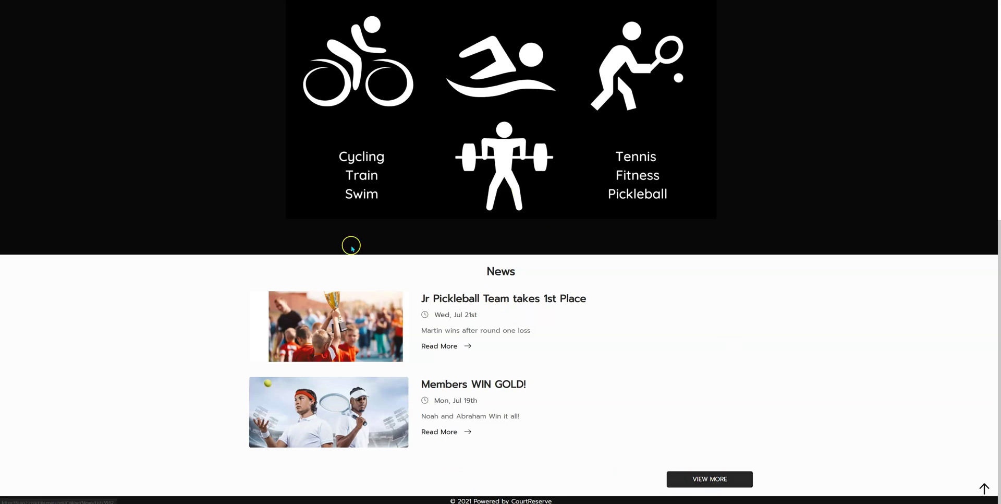
{"action": "scroll", "coordinate": [368, 326], "scroll_direction": "up", "scroll_amount": 7}
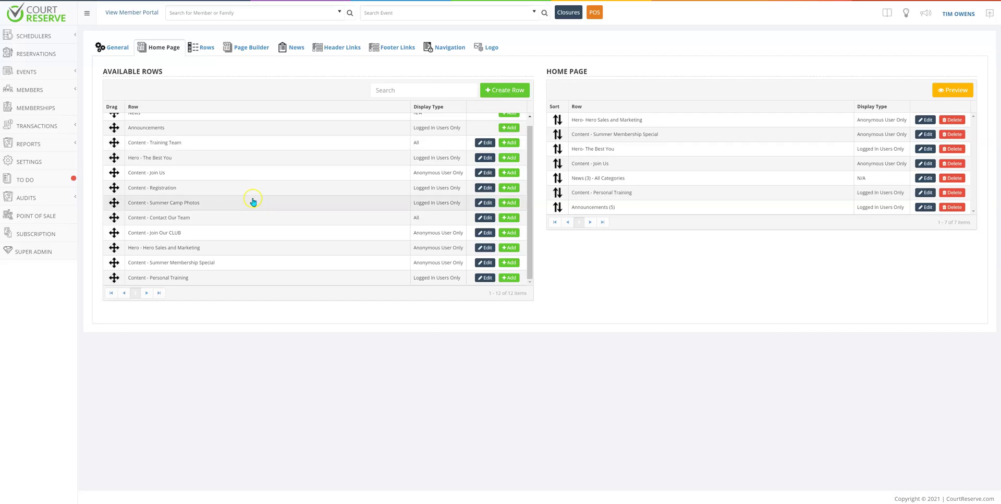
{"action": "scroll", "coordinate": [253, 201], "scroll_direction": "up", "scroll_amount": 1}
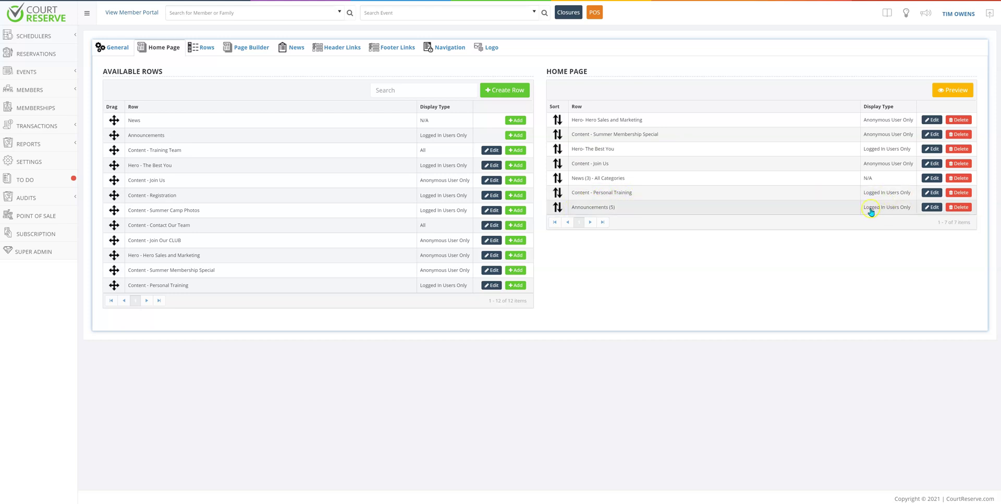
Scroll through the live portal's three News posts, then return to admin Website Settings.
{"action": "left_click", "coordinate": [133, 14]}
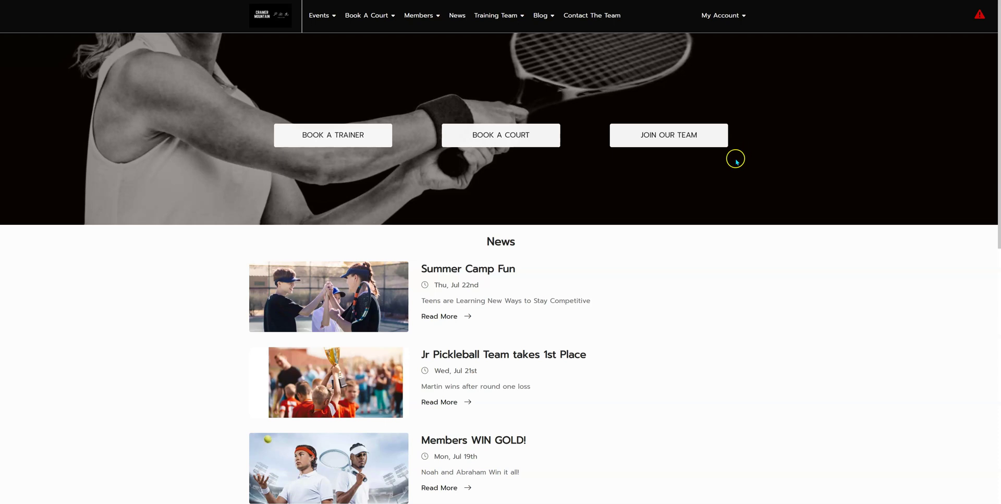
{"action": "scroll", "coordinate": [678, 263], "scroll_direction": "down", "scroll_amount": 2}
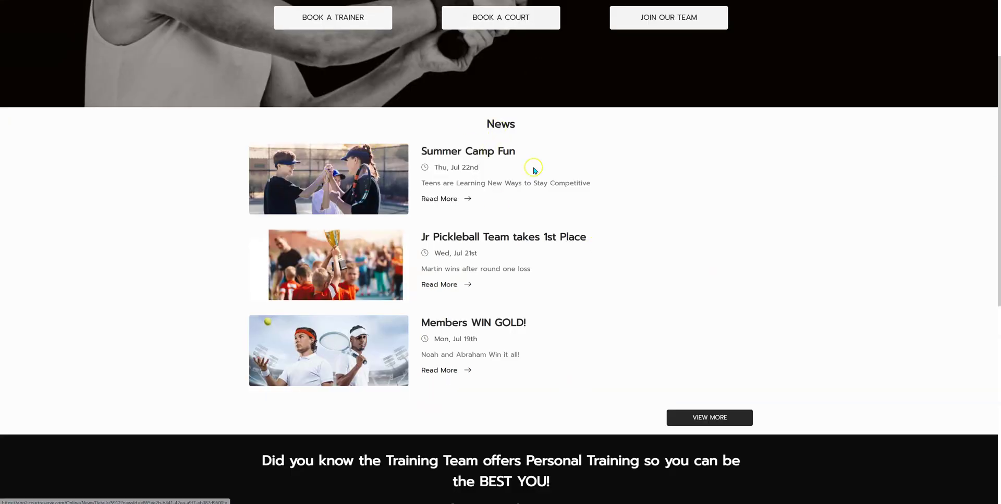
{"action": "scroll", "coordinate": [475, 362], "scroll_direction": "down", "scroll_amount": 5}
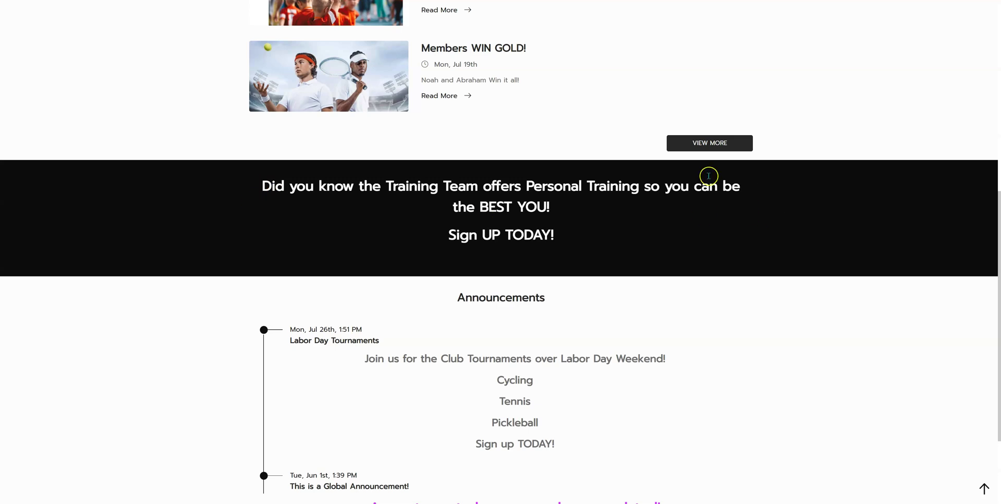
{"action": "scroll", "coordinate": [626, 245], "scroll_direction": "down", "scroll_amount": 2}
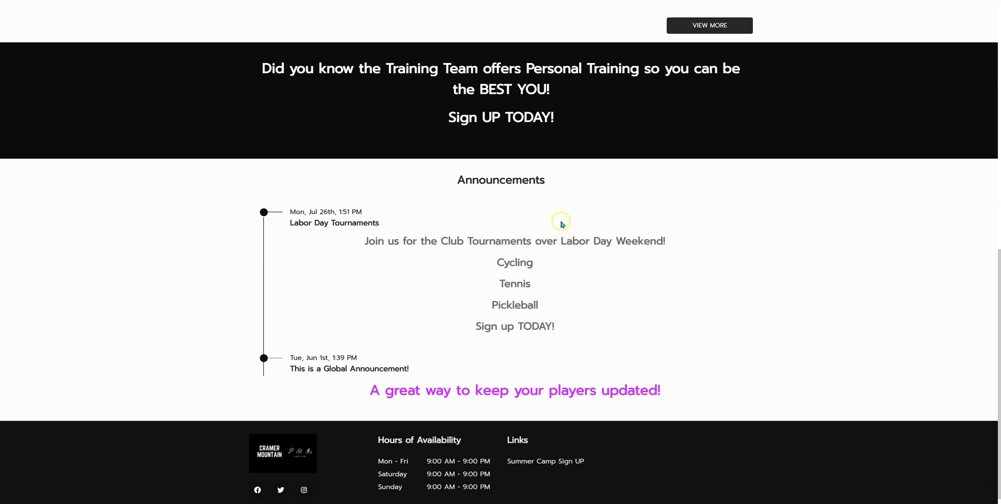
{"action": "scroll", "coordinate": [523, 268], "scroll_direction": "up", "scroll_amount": 9}
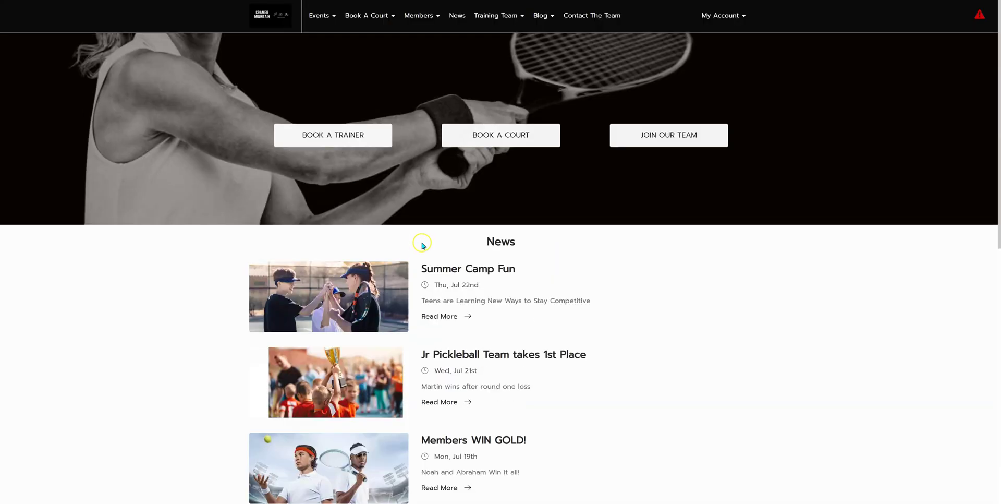
{"action": "left_click", "coordinate": [721, 16]}
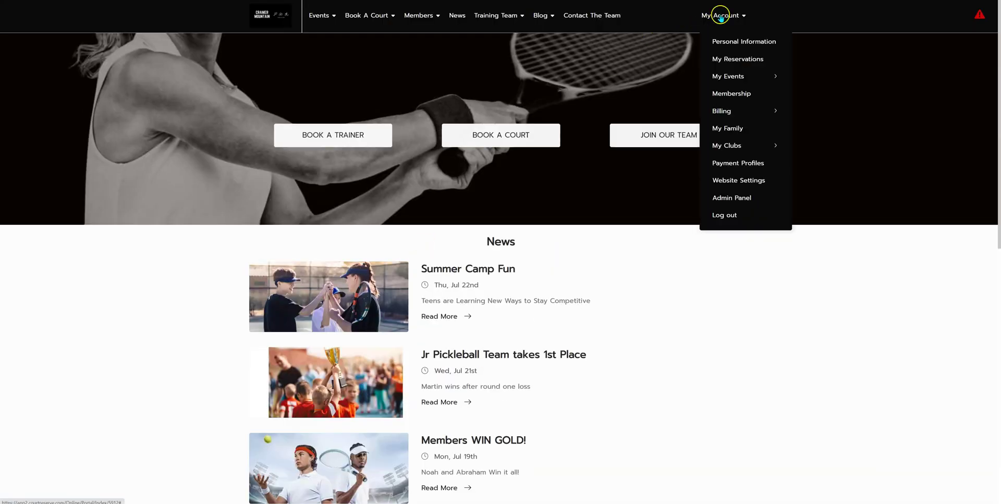
{"action": "left_click", "coordinate": [739, 180]}
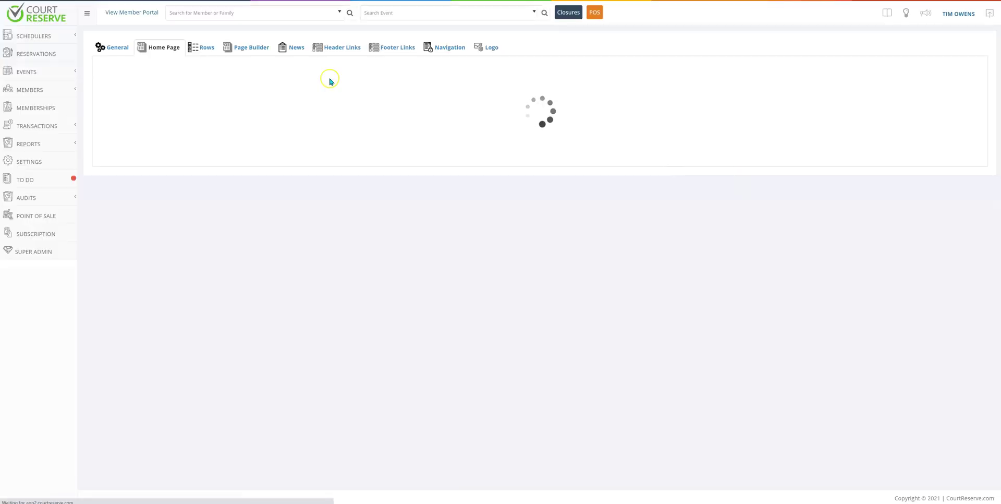
Set the General tab's Announcements View Option to Hide Announcements in Header.
{"action": "left_click", "coordinate": [111, 48]}
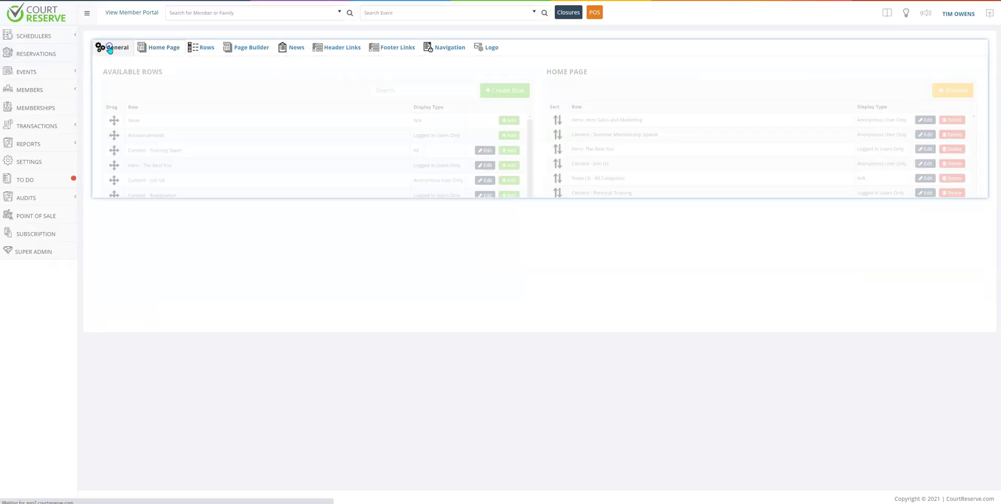
{"action": "scroll", "coordinate": [141, 252], "scroll_direction": "down", "scroll_amount": 3}
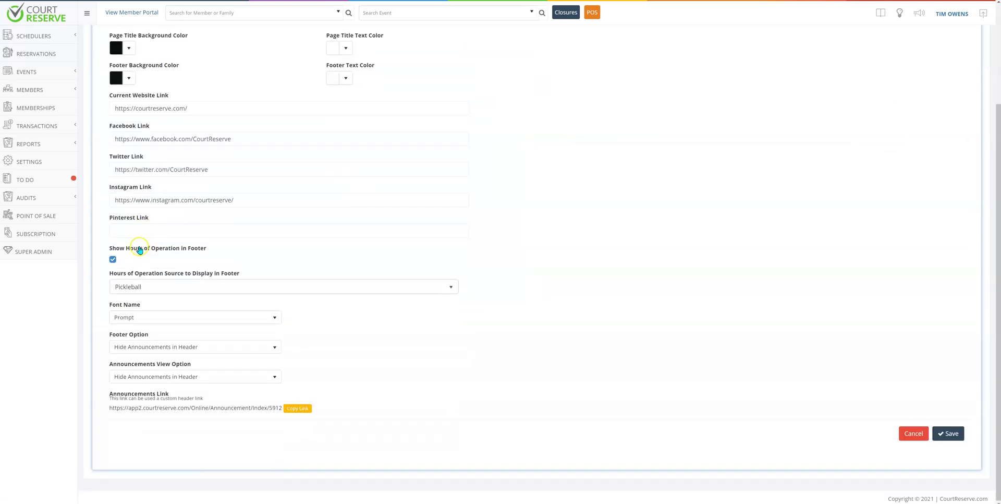
{"action": "left_click", "coordinate": [200, 377]}
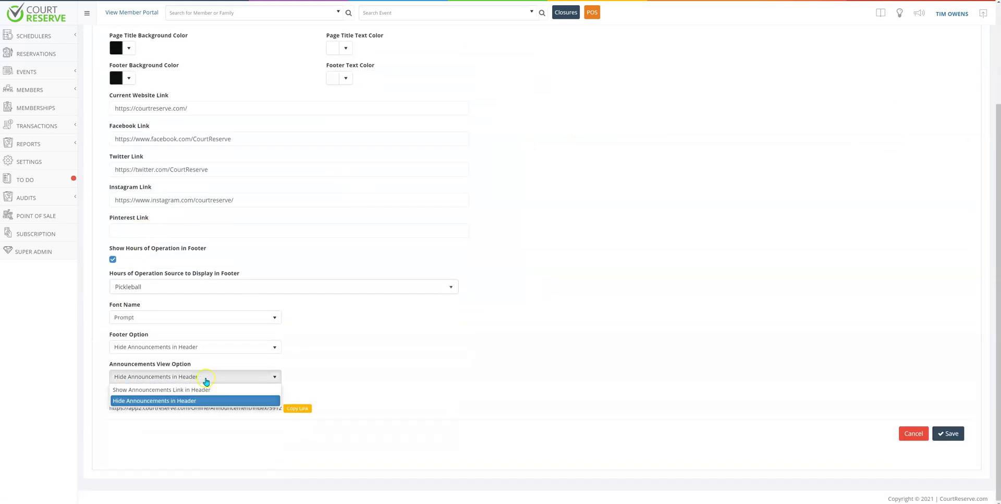
{"action": "left_click", "coordinate": [199, 400]}
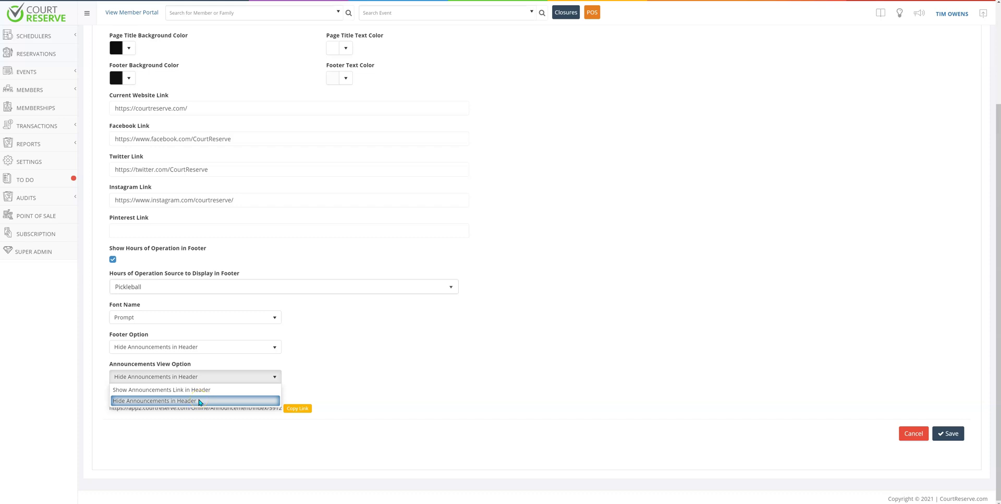
{"action": "scroll", "coordinate": [208, 401], "scroll_direction": "up", "scroll_amount": 3}
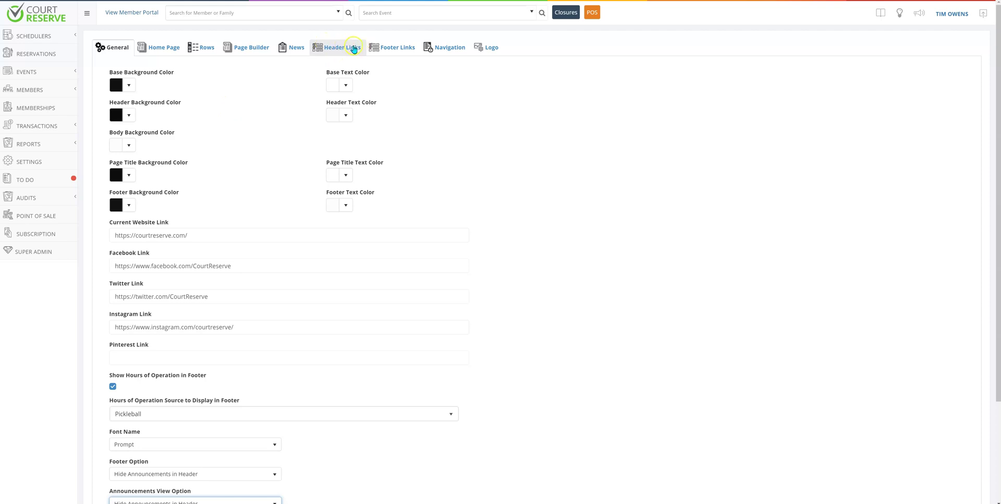
{"action": "left_click", "coordinate": [127, 14]}
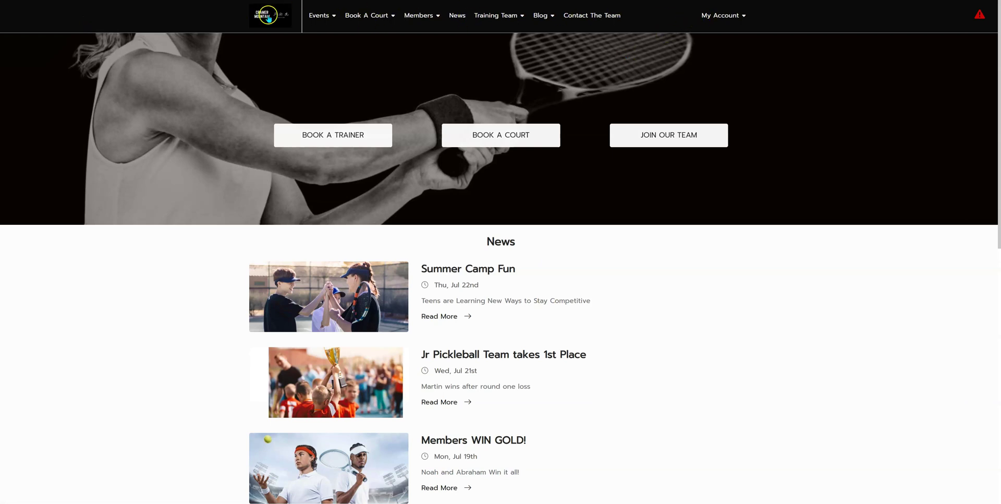
Scroll the member portal to review its three News posts, two announcements and footer.
{"action": "scroll", "coordinate": [504, 327], "scroll_direction": "down", "scroll_amount": 10}
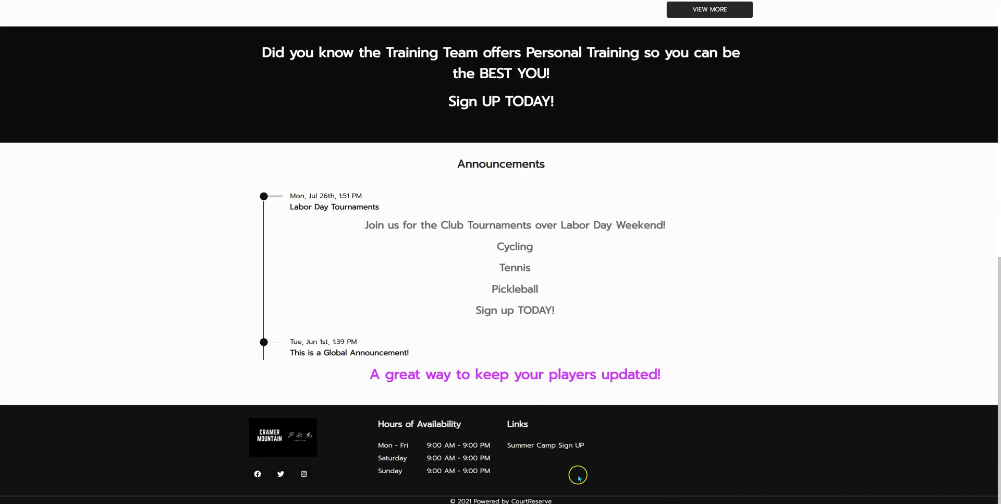
{"action": "scroll", "coordinate": [577, 459], "scroll_direction": "up", "scroll_amount": 10}
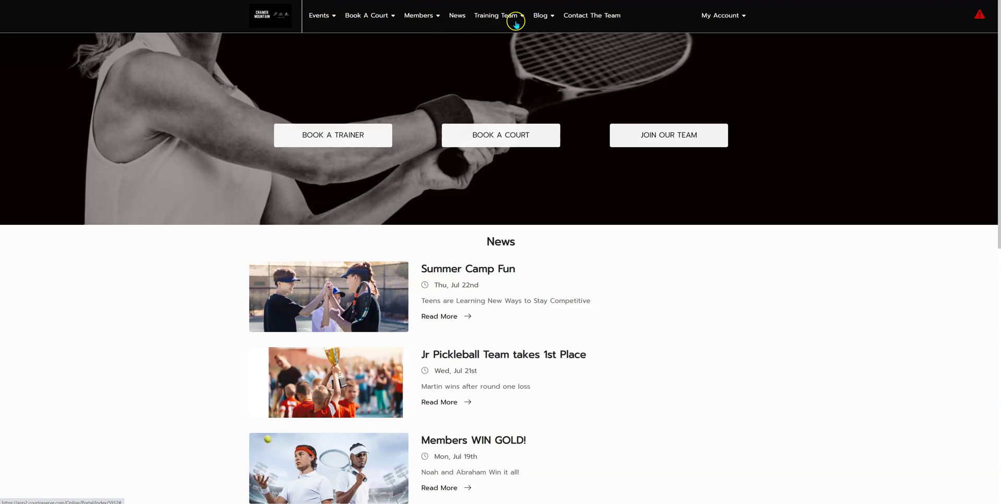
{"action": "scroll", "coordinate": [475, 250], "scroll_direction": "down", "scroll_amount": 10}
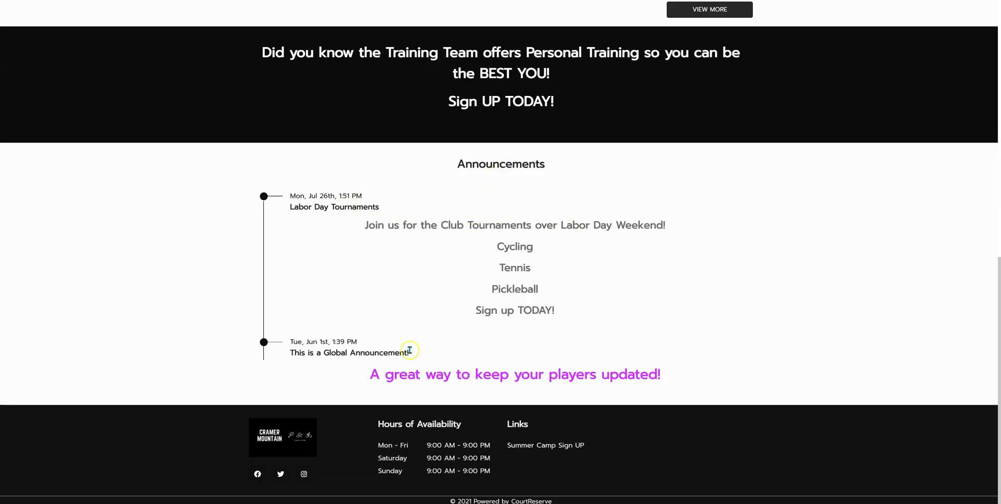
{"action": "scroll", "coordinate": [342, 237], "scroll_direction": "up", "scroll_amount": 10}
Open the organization settings overview in the admin Website Settings.
{"action": "mouse_move", "coordinate": [712, 23]}
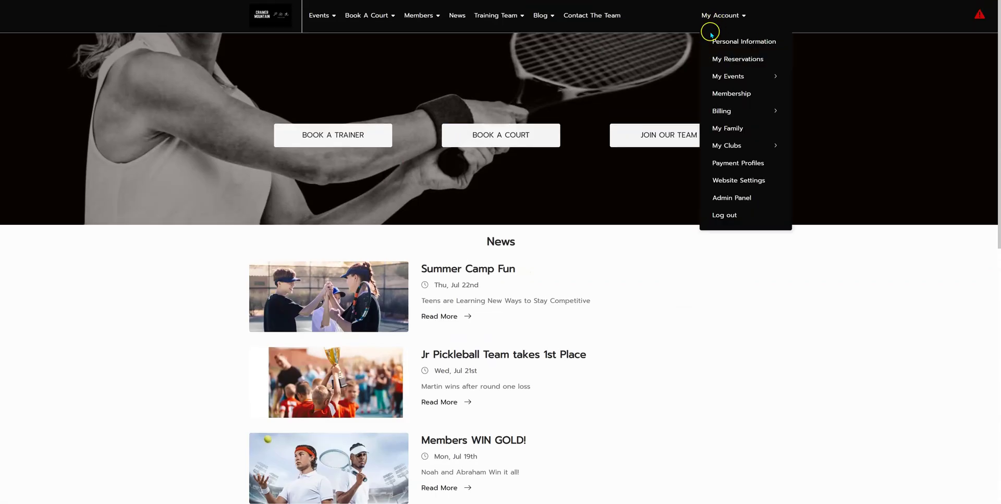
{"action": "left_click", "coordinate": [730, 175]}
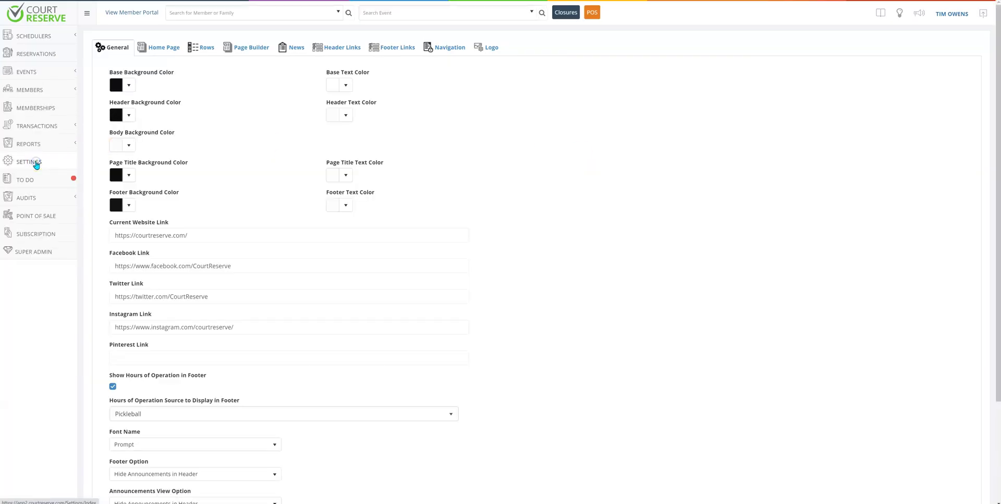
{"action": "left_click", "coordinate": [36, 163]}
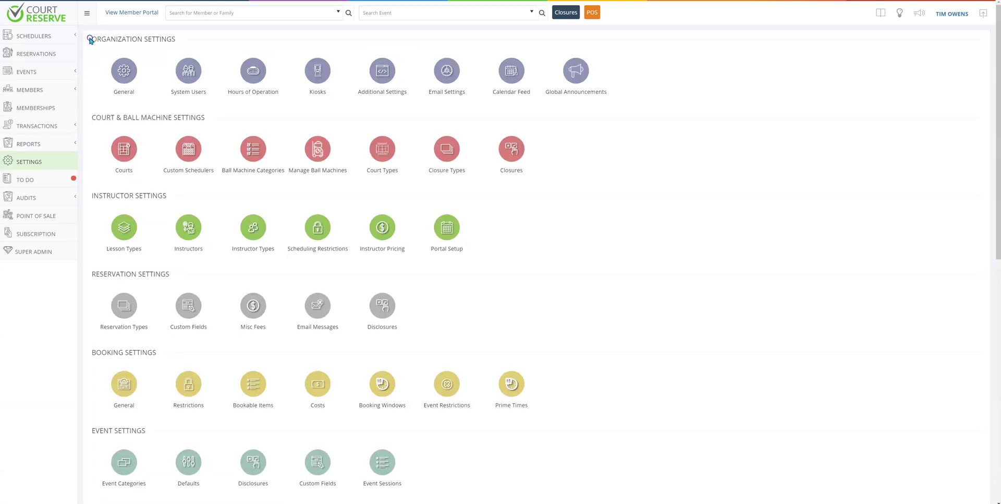
{"action": "left_click_drag", "start_coordinate": [90, 40], "coordinate": [178, 44]}
Check the first global announcement's Include on Welcome Page option, then return to the Home Page rows.
{"action": "left_click", "coordinate": [575, 71]}
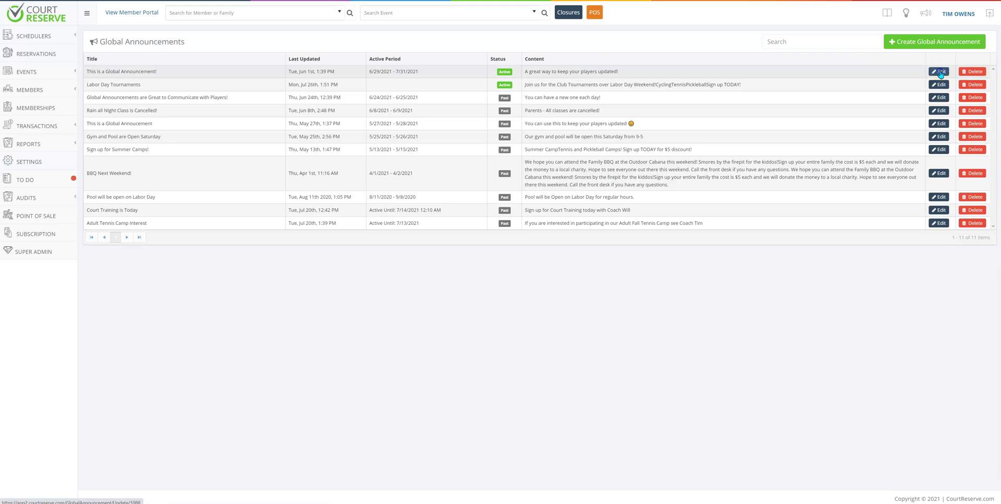
{"action": "left_click", "coordinate": [940, 72]}
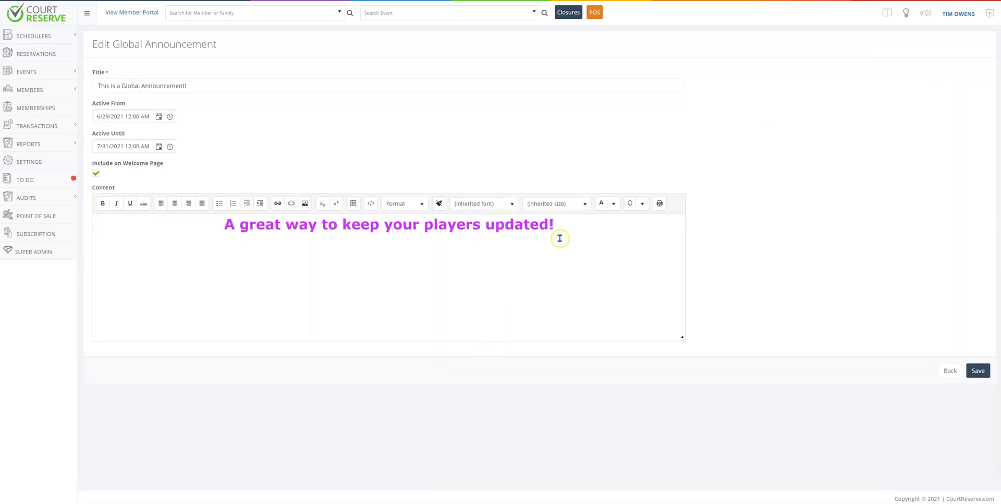
{"action": "left_click_drag", "start_coordinate": [169, 170], "coordinate": [88, 163]}
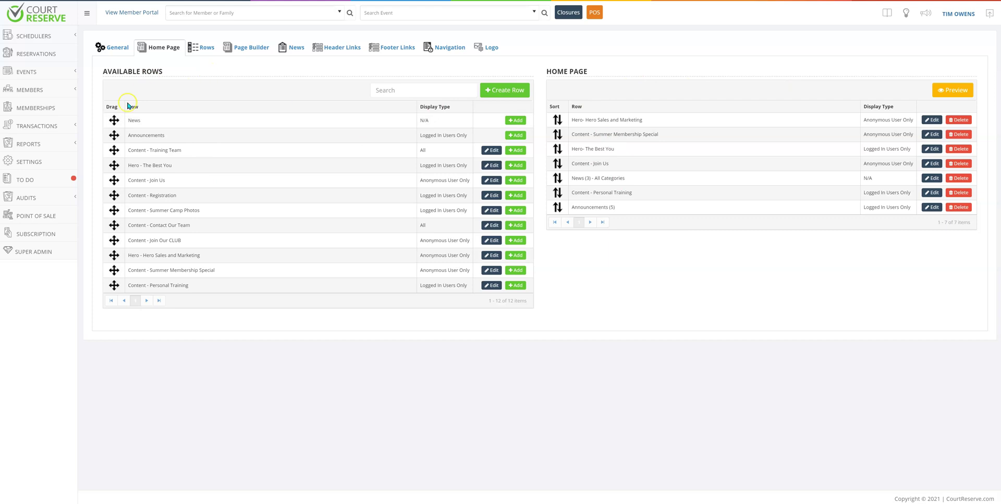
{"action": "left_click", "coordinate": [203, 50]}
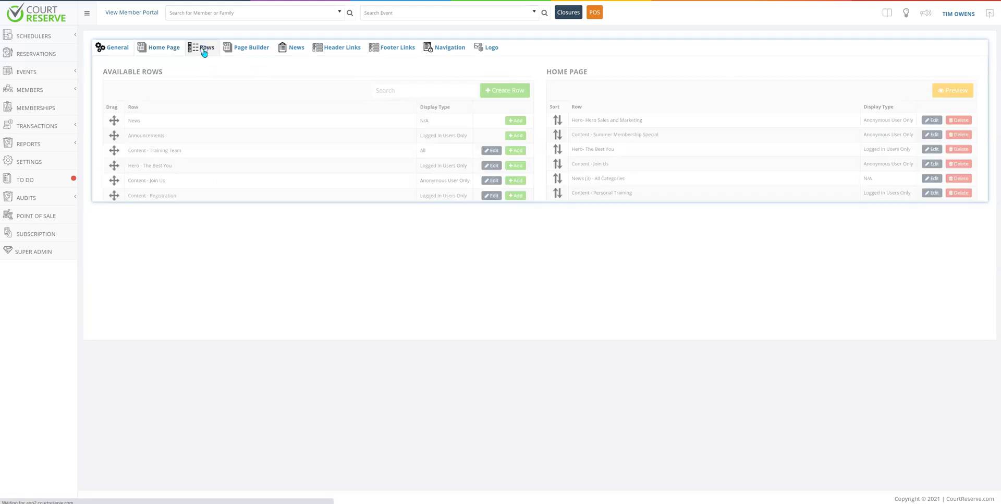
{"action": "left_click", "coordinate": [163, 48]}
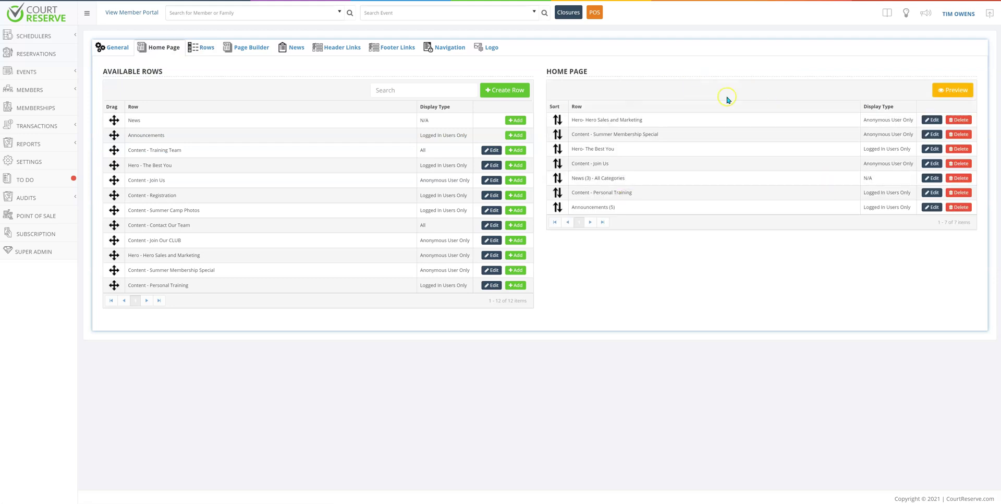